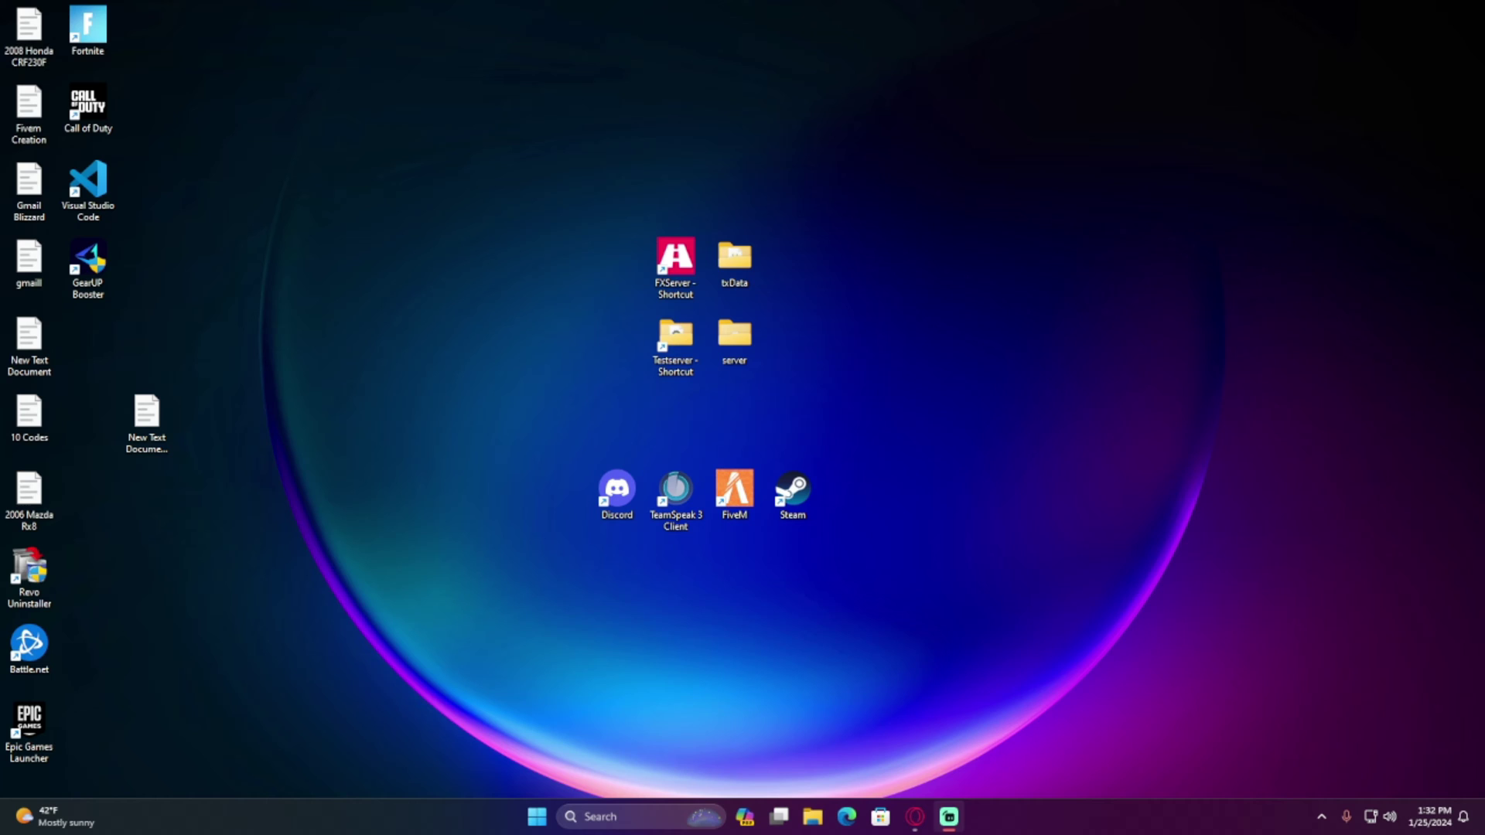
# Find Windows Defender Firewall with Advanced Security by searching 'advanced' and open it
pyautogui.click(613, 817)
pyautogui.write('a')
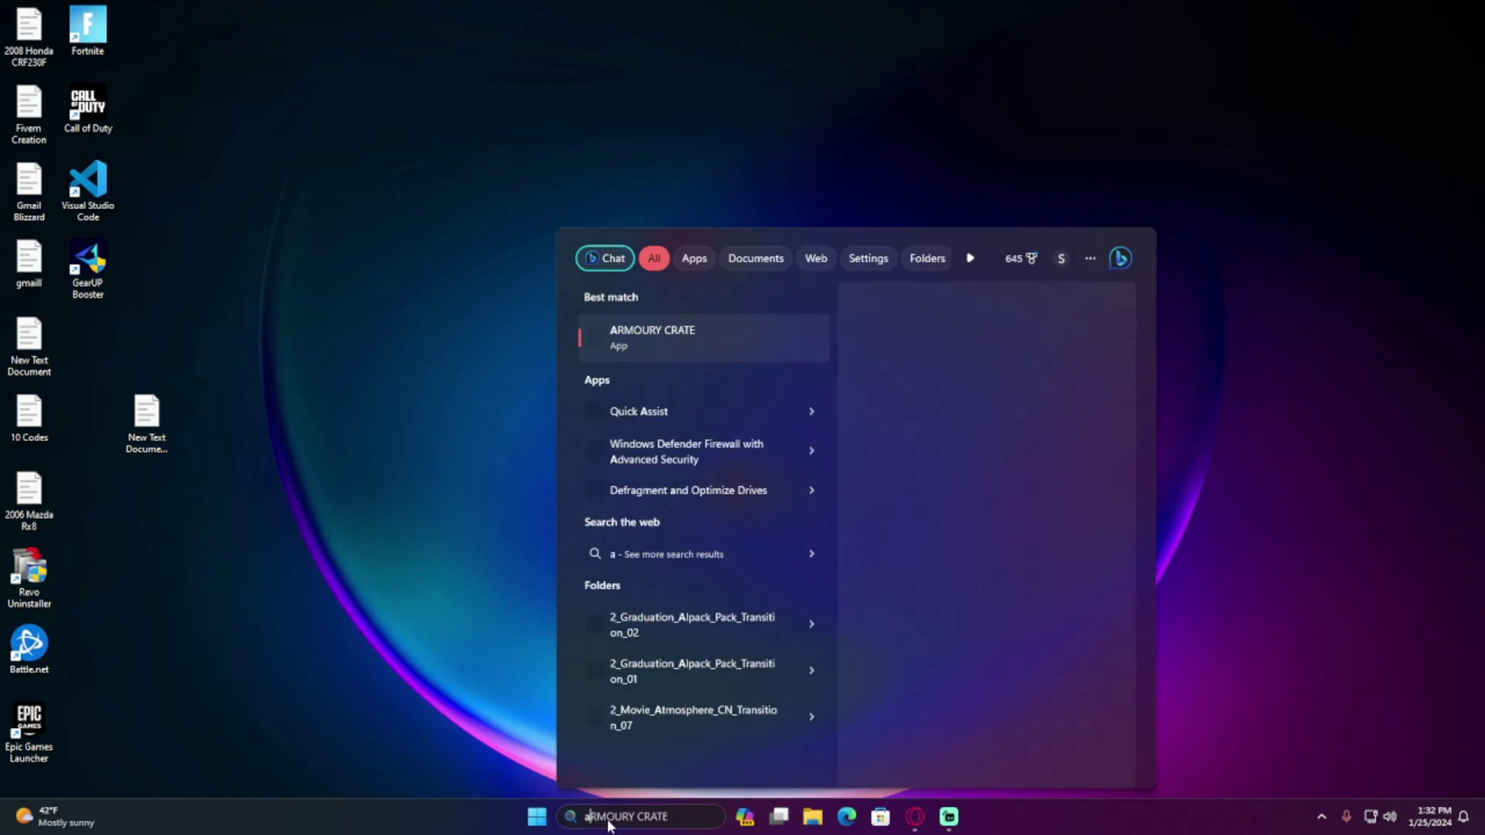
pyautogui.write('dva')
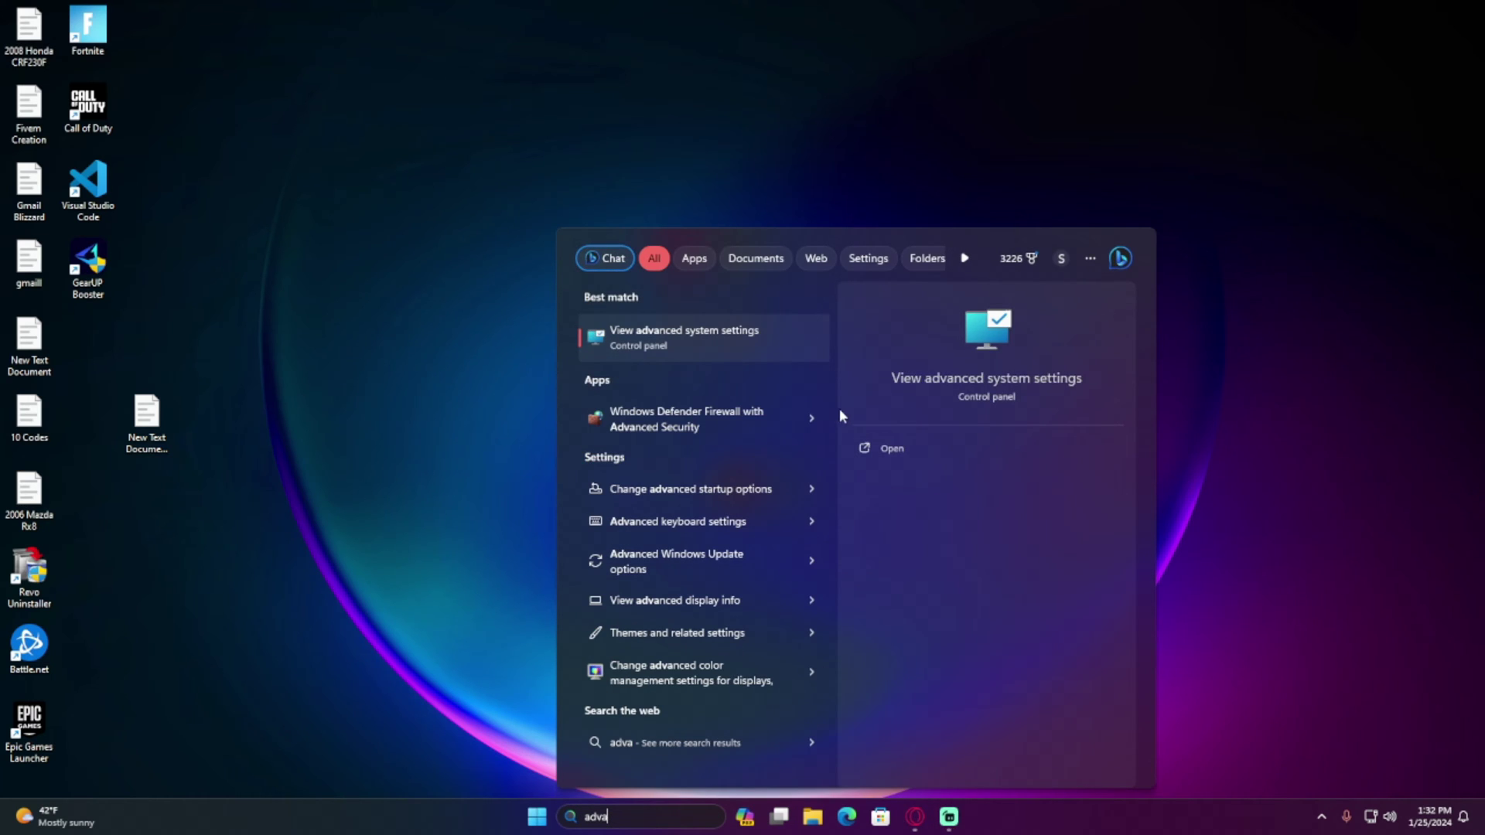
pyautogui.click(811, 419)
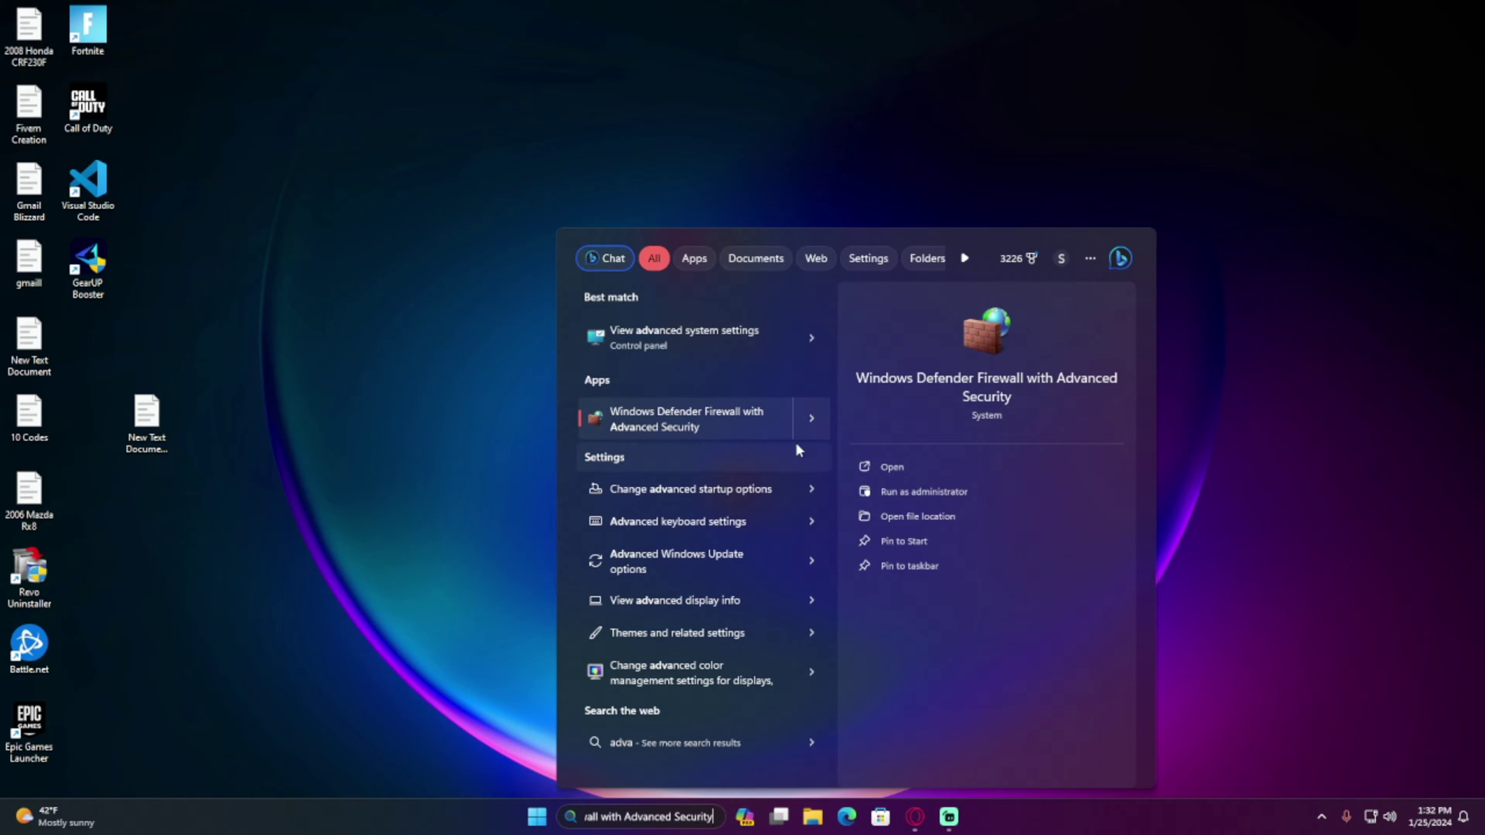
pyautogui.click(909, 465)
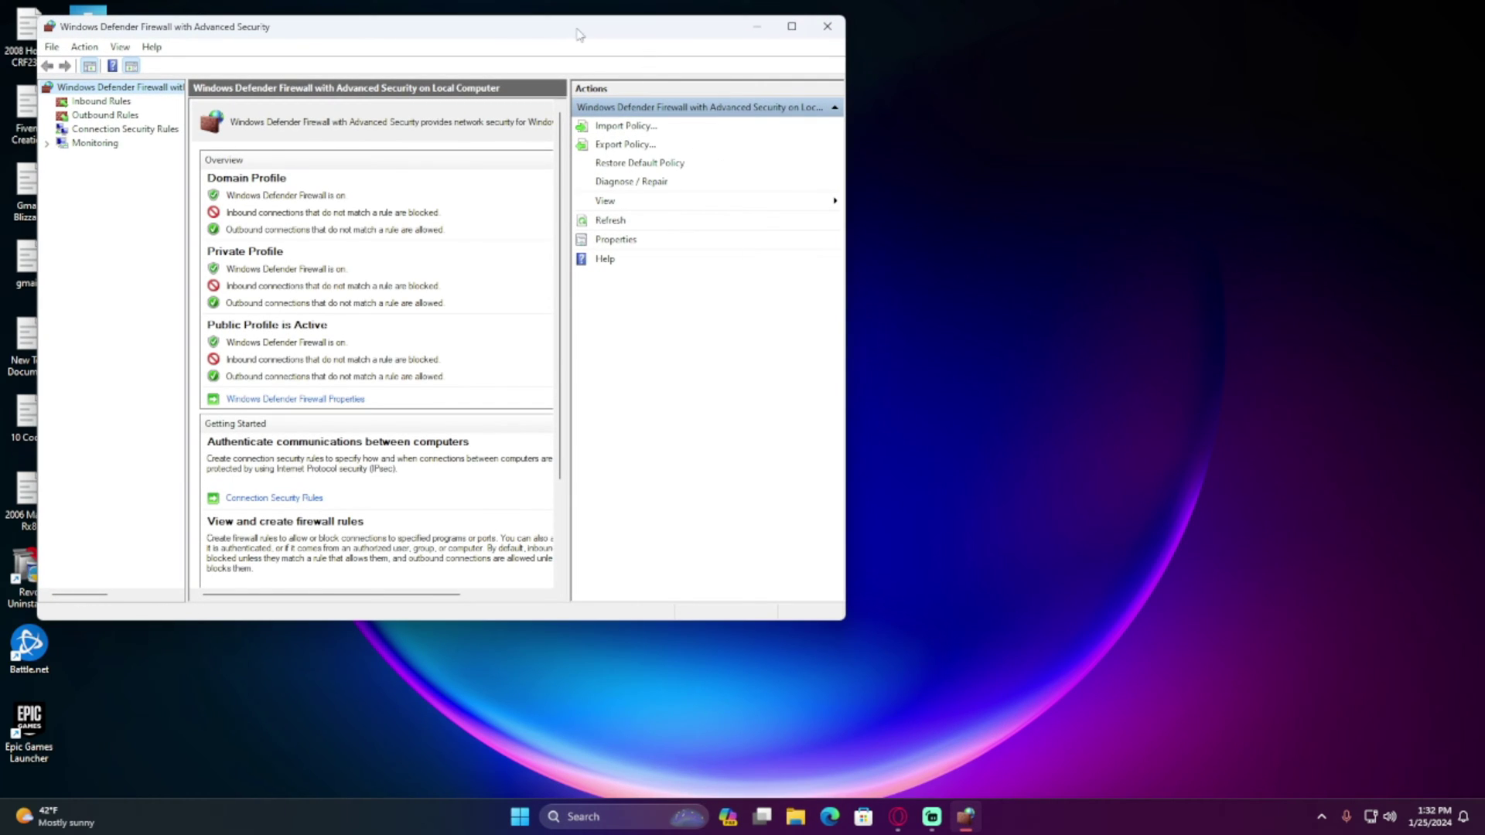
# Maximize the firewall window and show its Inbound Rules list
pyautogui.moveTo(514, 33); pyautogui.dragTo(794, 114)
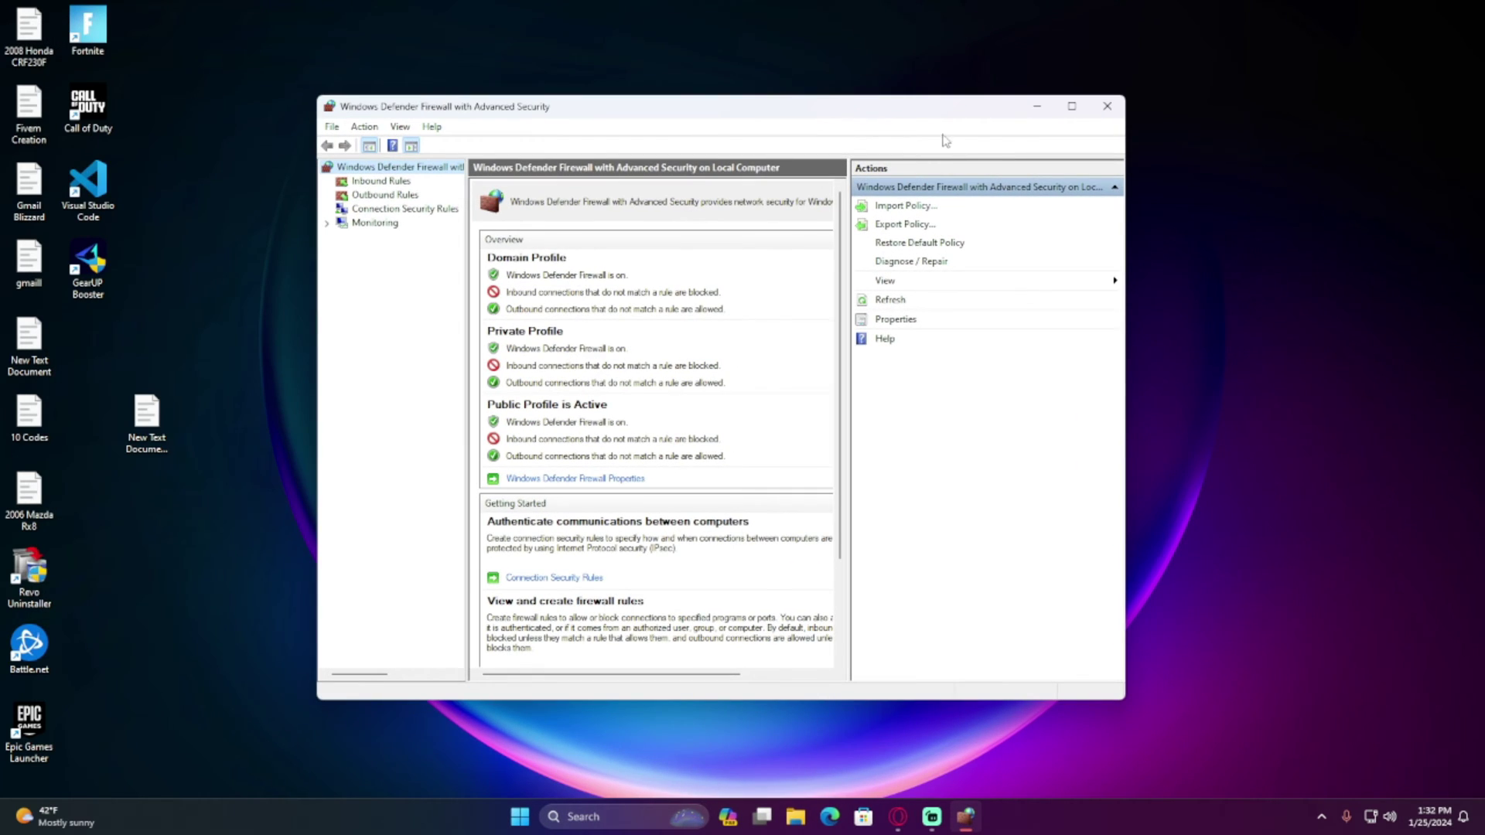
pyautogui.click(1072, 106)
pyautogui.click(78, 84)
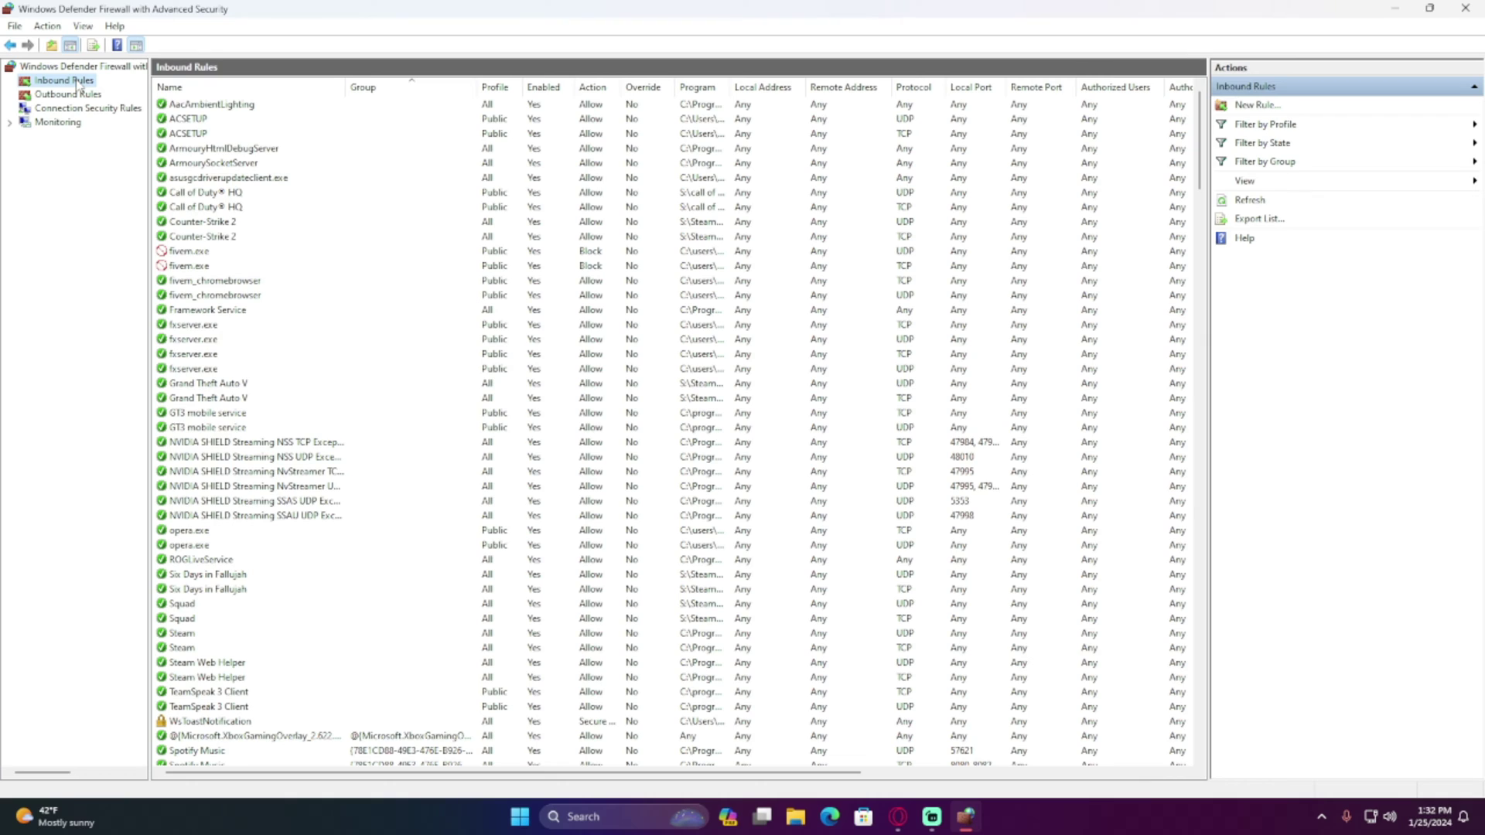
# Start a new inbound Port rule for TCP local port 30120, allowed on all profiles
pyautogui.click(1255, 105)
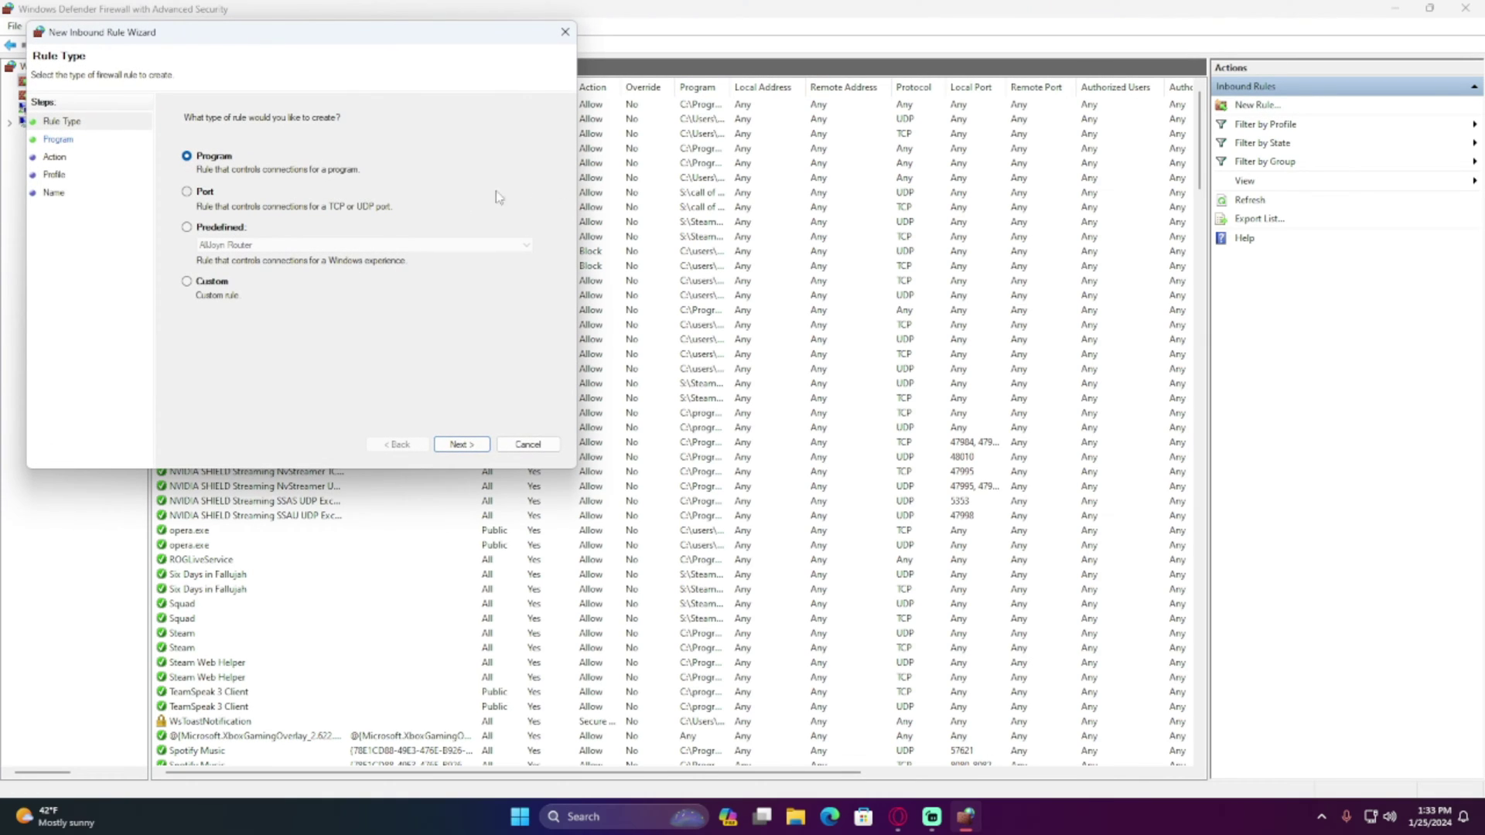
pyautogui.click(187, 192)
pyautogui.moveTo(275, 32); pyautogui.dragTo(641, 115)
pyautogui.click(829, 527)
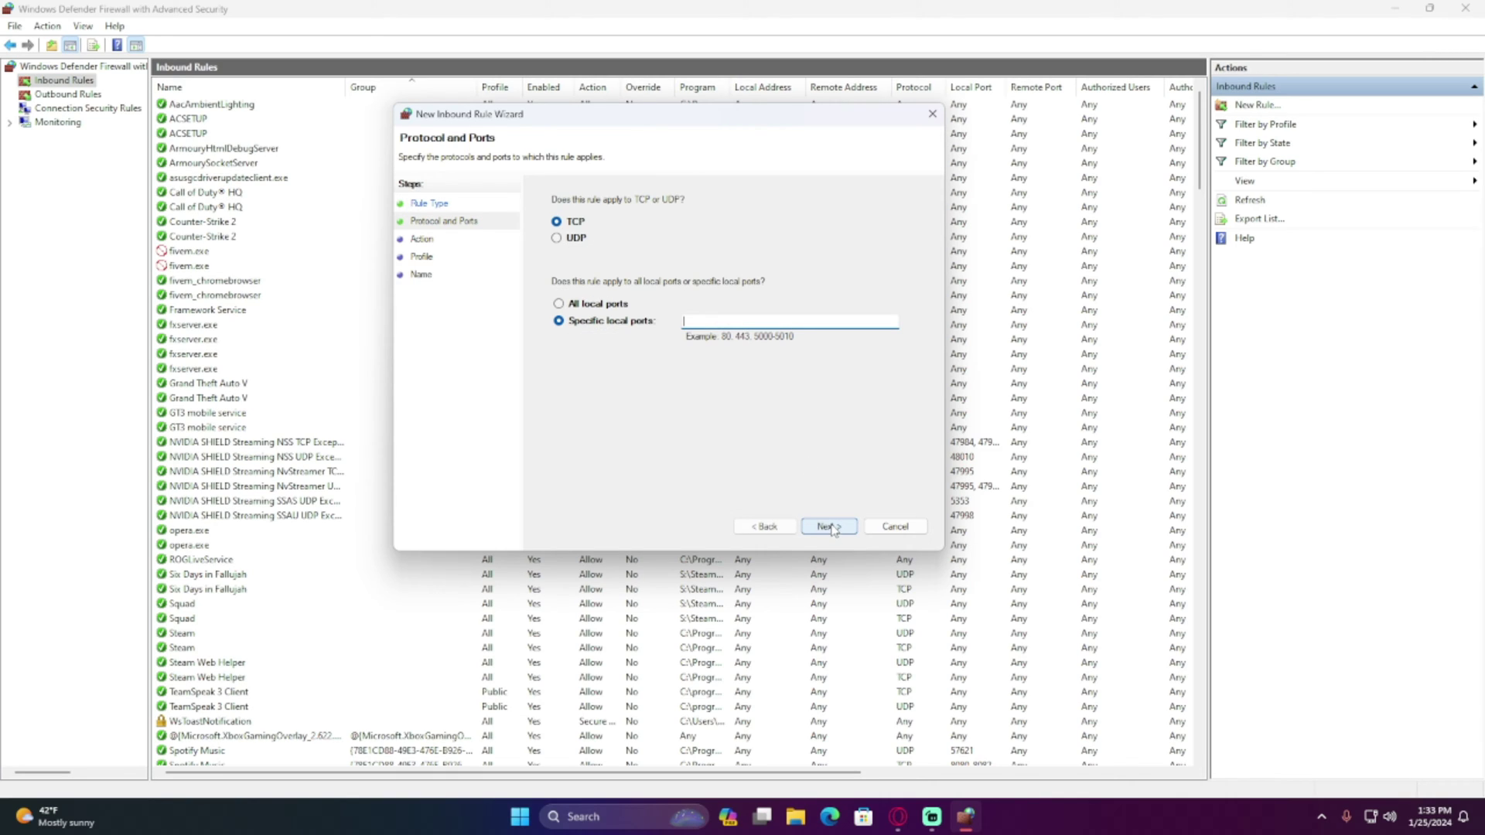
pyautogui.click(557, 222)
pyautogui.click(731, 320)
pyautogui.write('30120')
pyautogui.click(829, 527)
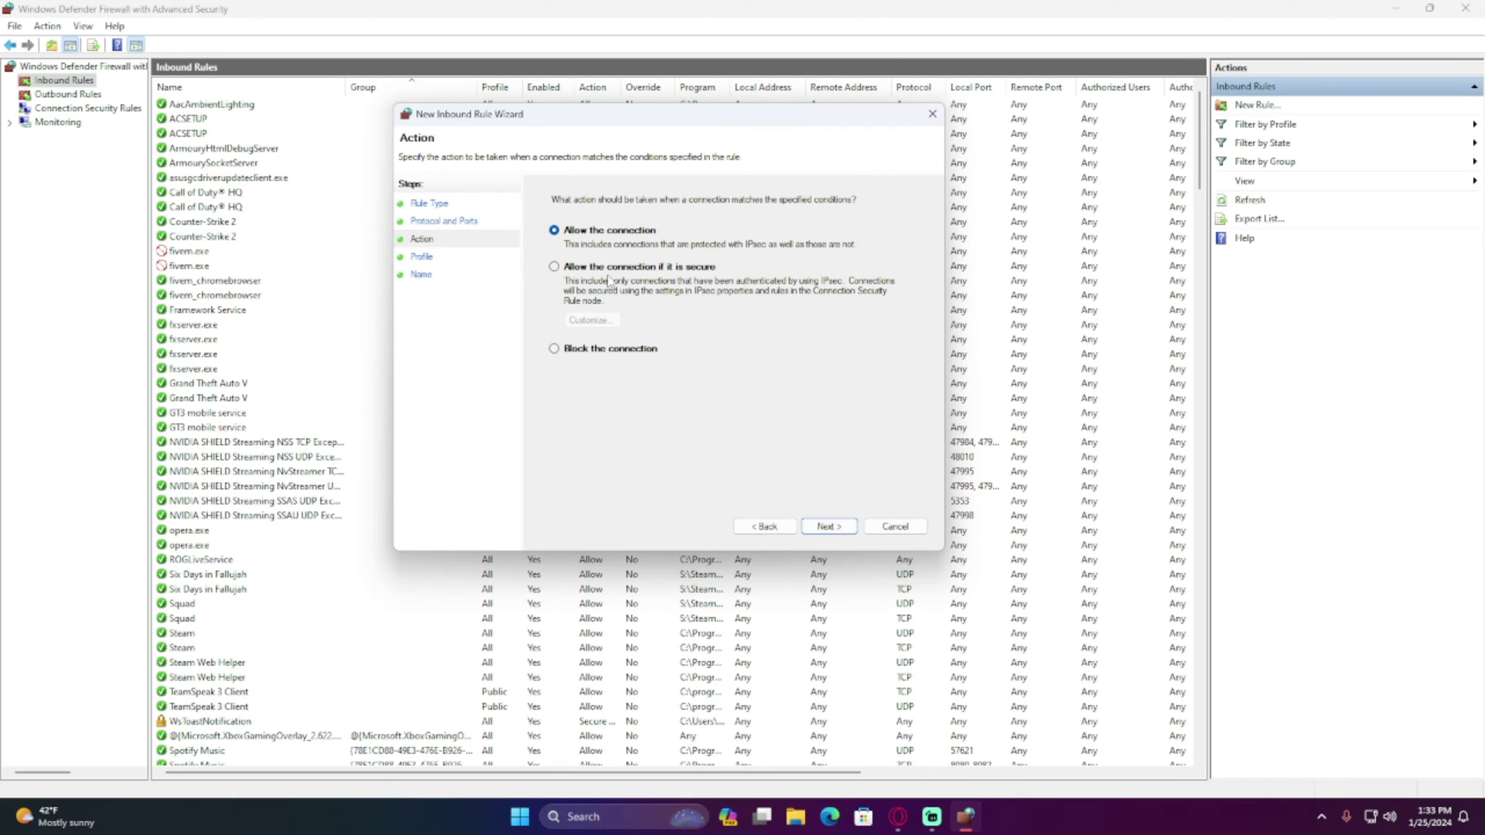
pyautogui.click(828, 526)
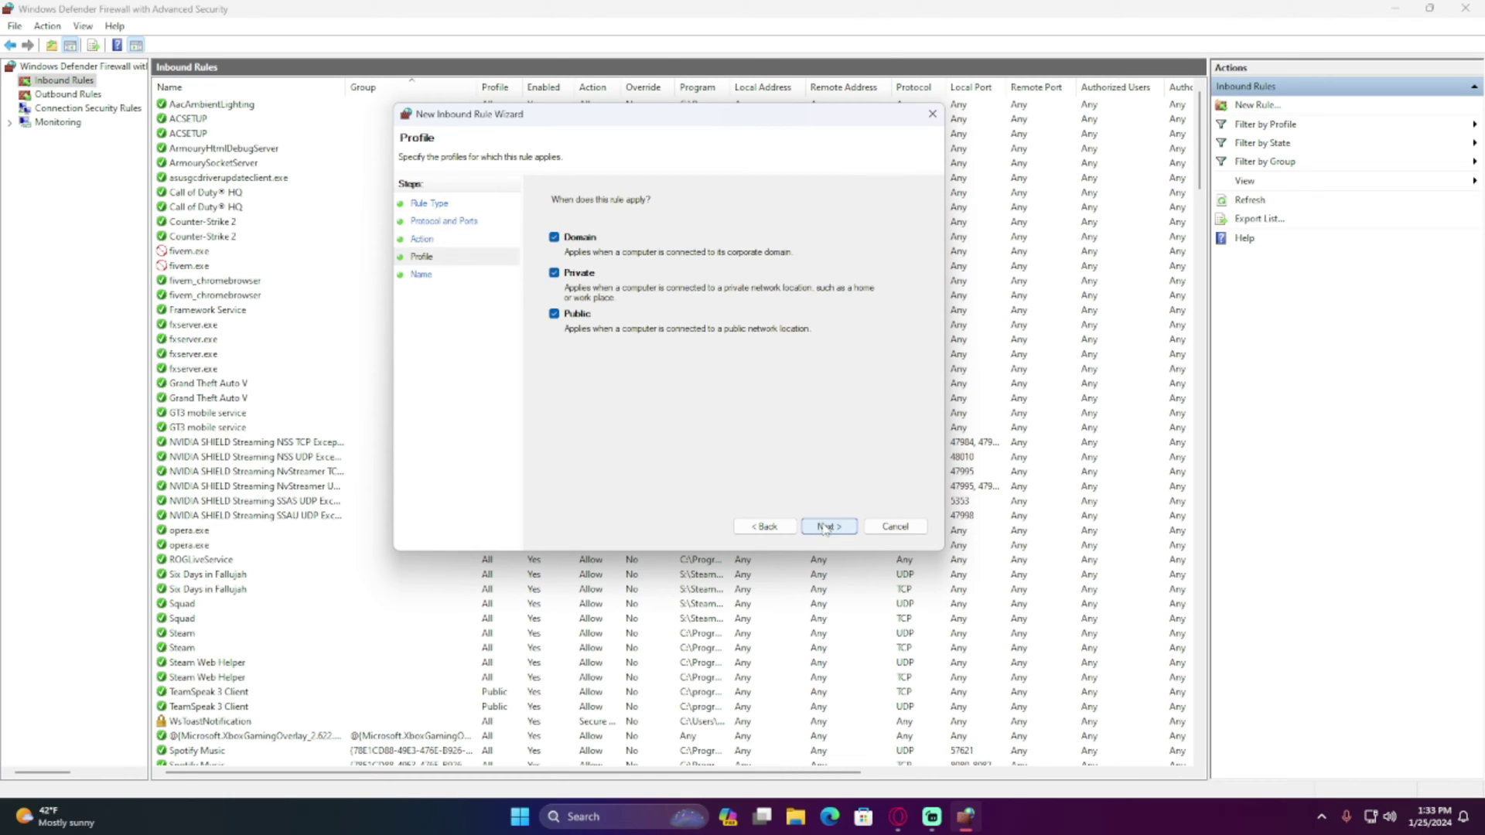
pyautogui.click(828, 527)
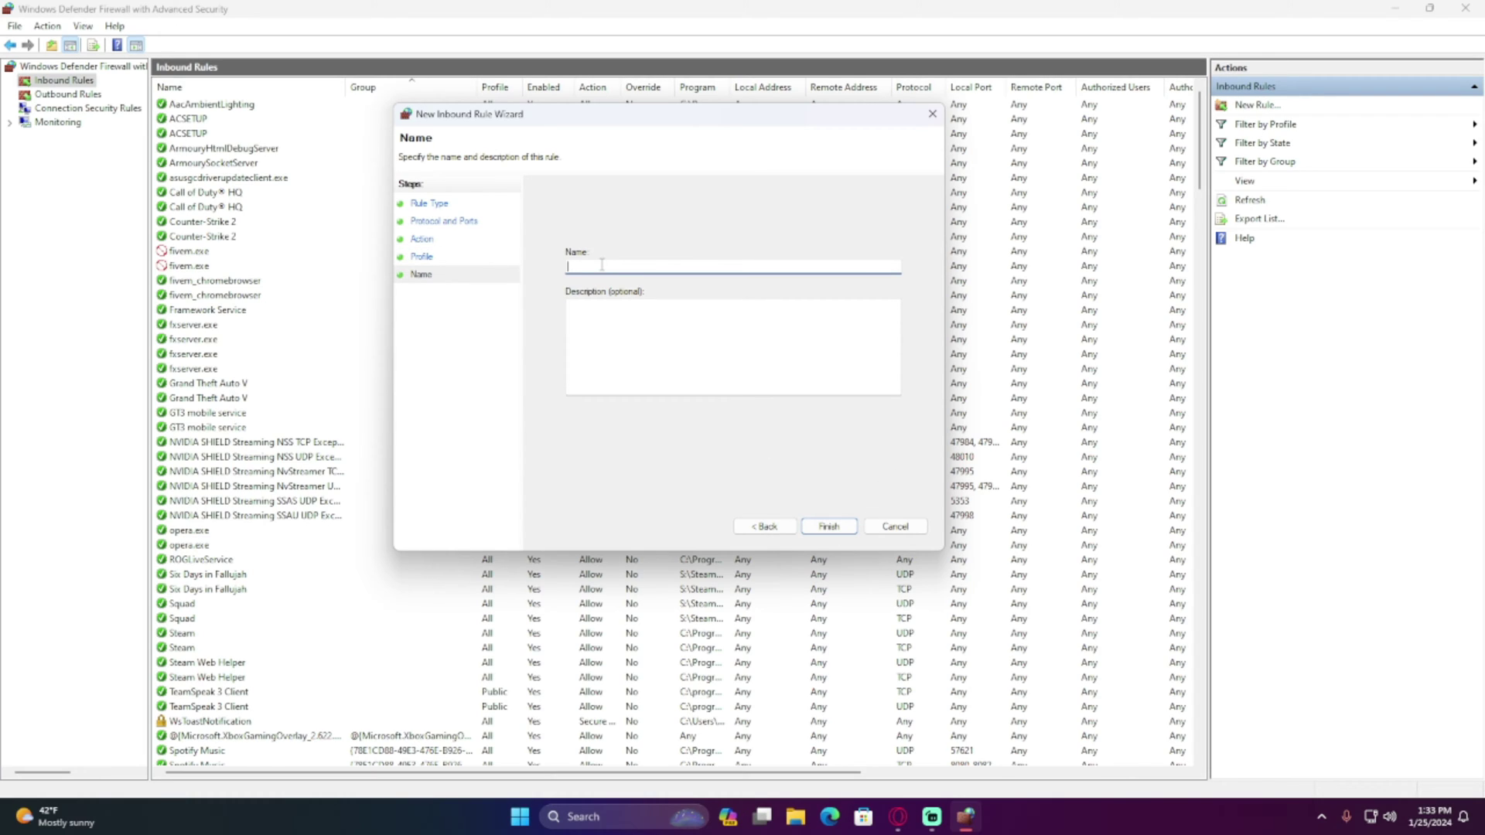
# Name the rule FivemTestServerTCP and finish creating it
pyautogui.write('FivemSe')
pyautogui.press('BackSpace')
pyautogui.press('BackSpace')
pyautogui.press('BackSpace')
pyautogui.press('BackSpace')
pyautogui.press('BackSpace')
pyautogui.press('BackSpace')
pyautogui.write('Five')
pyautogui.press('BackSpace')
pyautogui.press('BackSpace')
pyautogui.write('vemStes')
pyautogui.press('BackSpace')
pyautogui.write('test')
pyautogui.press('BackSpace')
pyautogui.press('BackSpace')
pyautogui.press('BackSpace')
pyautogui.press('BackSpace')
pyautogui.write('Test Sercer TC')
pyautogui.click(624, 266)
pyautogui.click(842, 527)
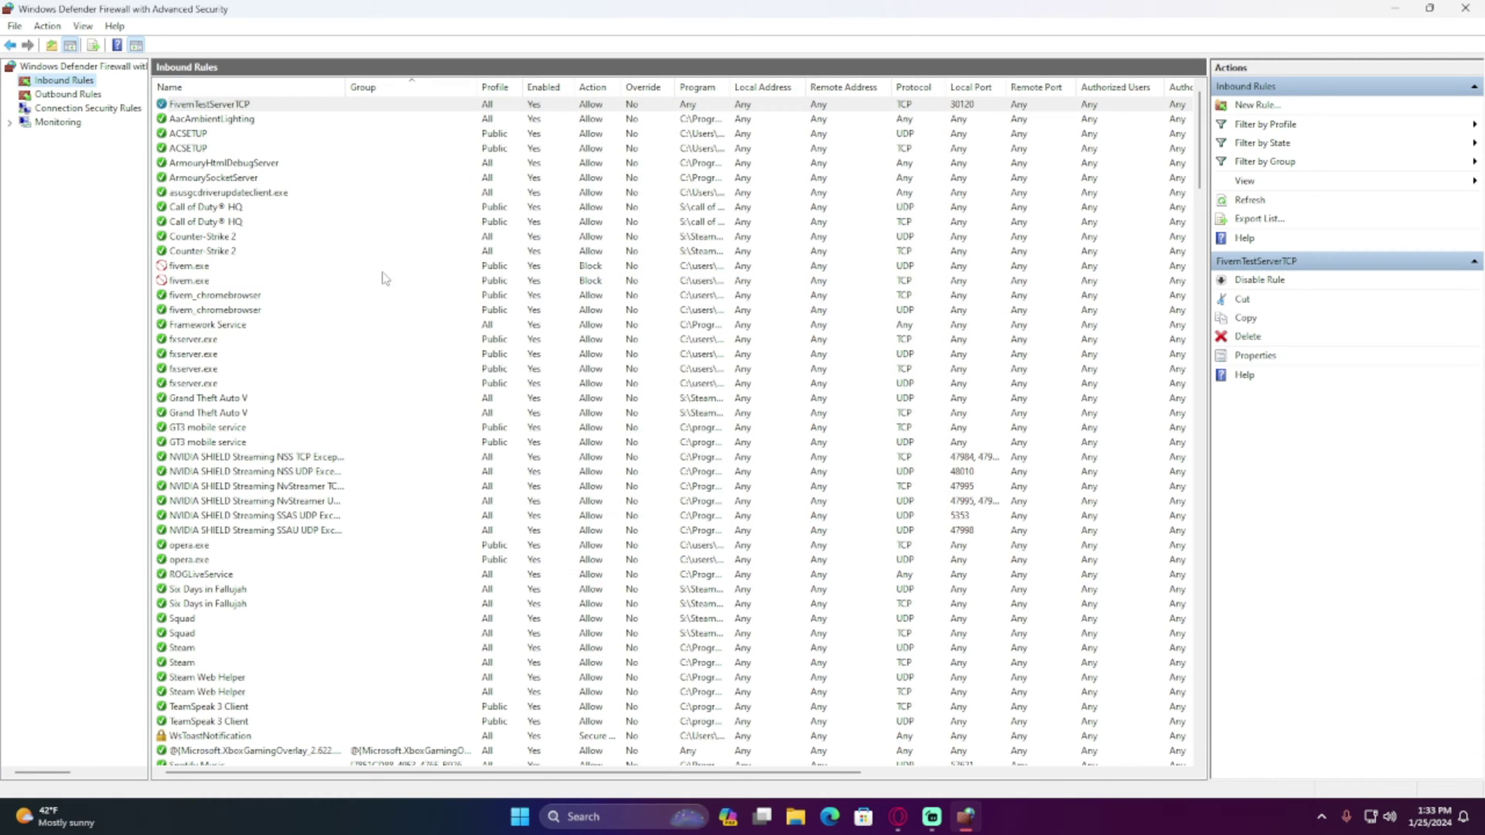
# Start a new inbound Port rule for UDP local port 30120
pyautogui.click(1254, 105)
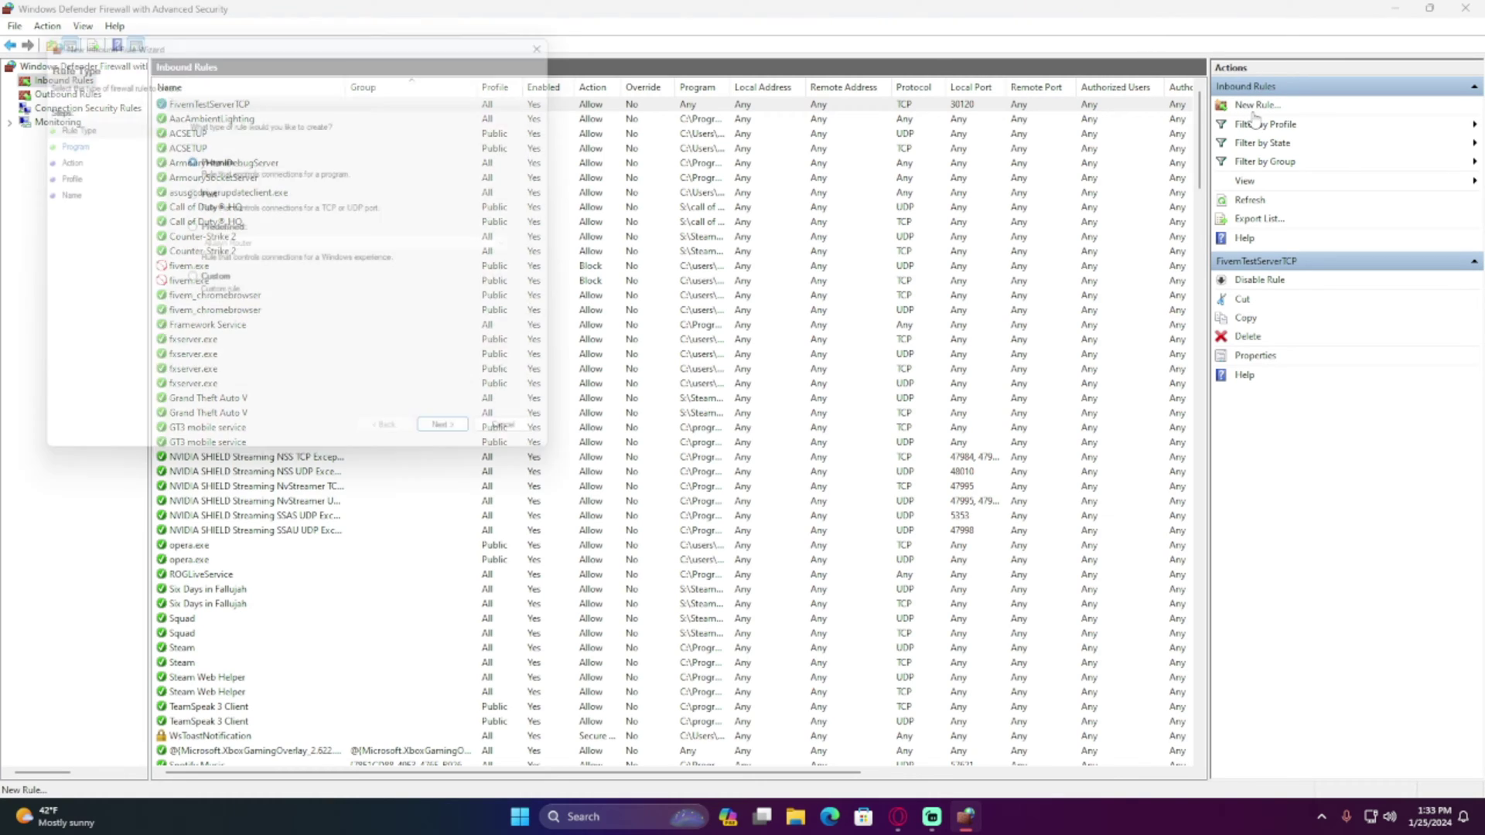
pyautogui.click(188, 192)
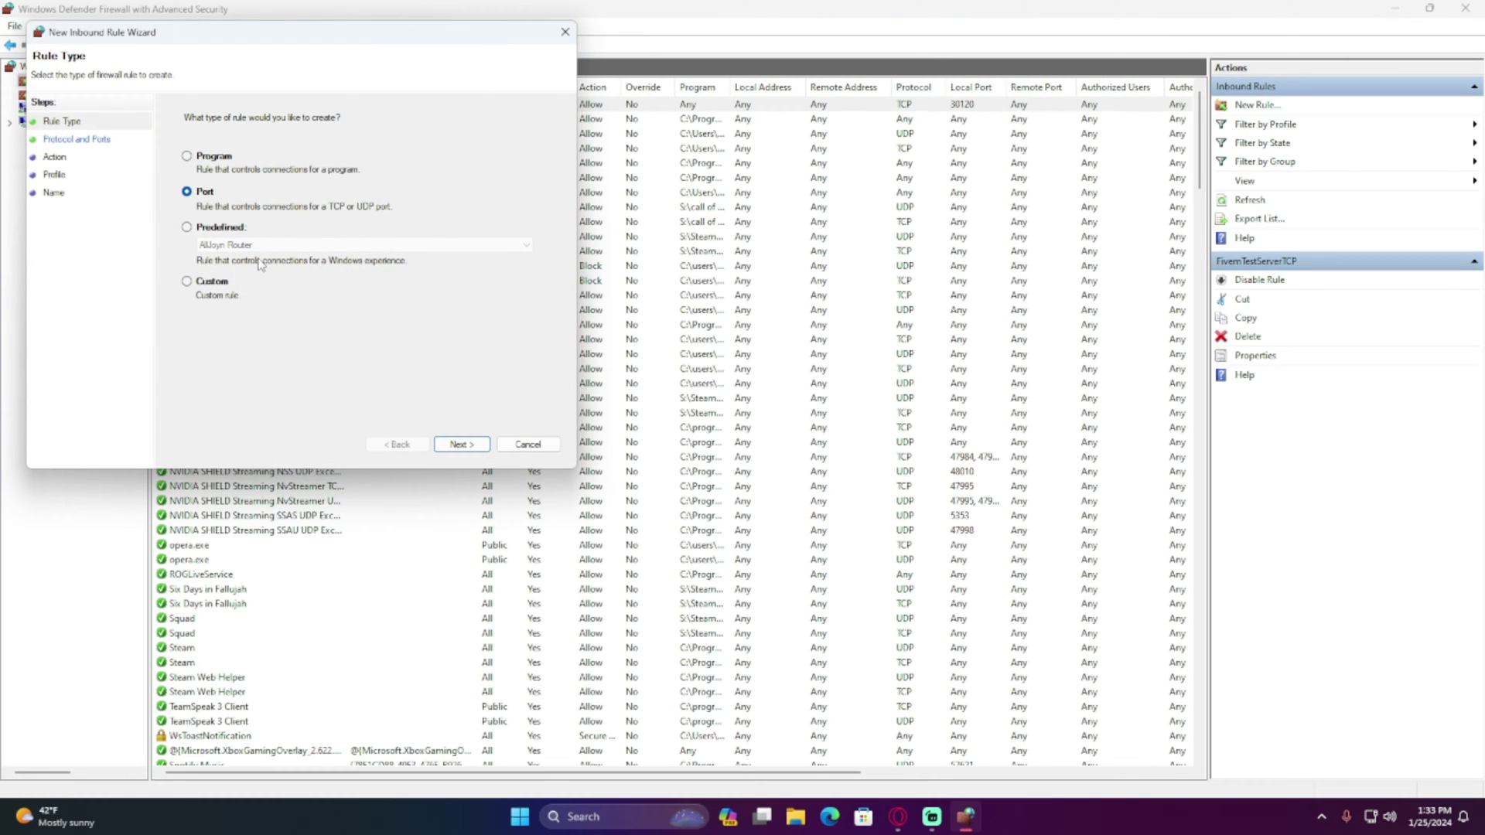
pyautogui.click(462, 447)
pyautogui.click(198, 158)
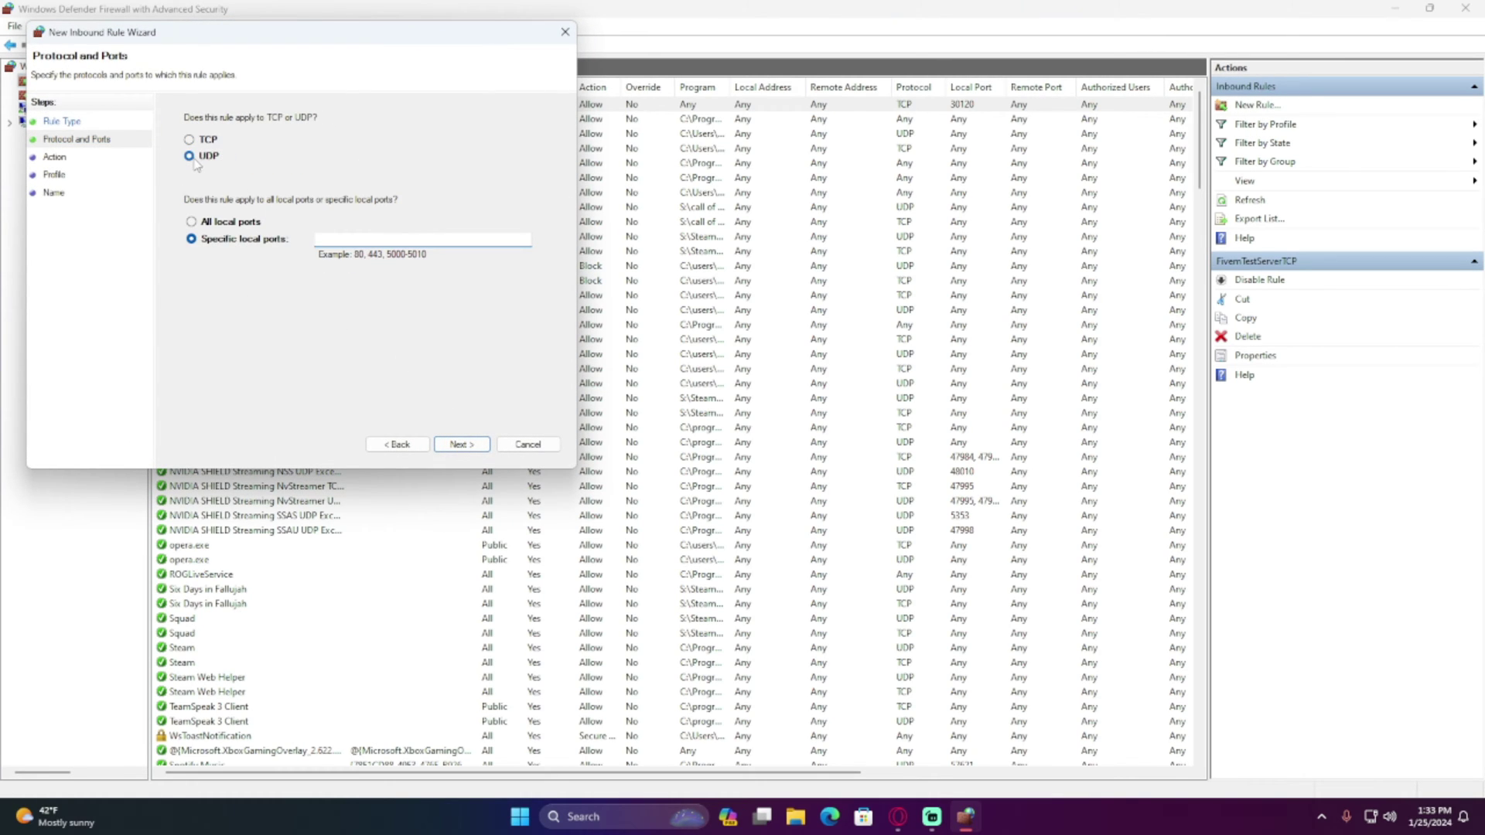
pyautogui.click(349, 244)
pyautogui.write('30120')
pyautogui.click(449, 446)
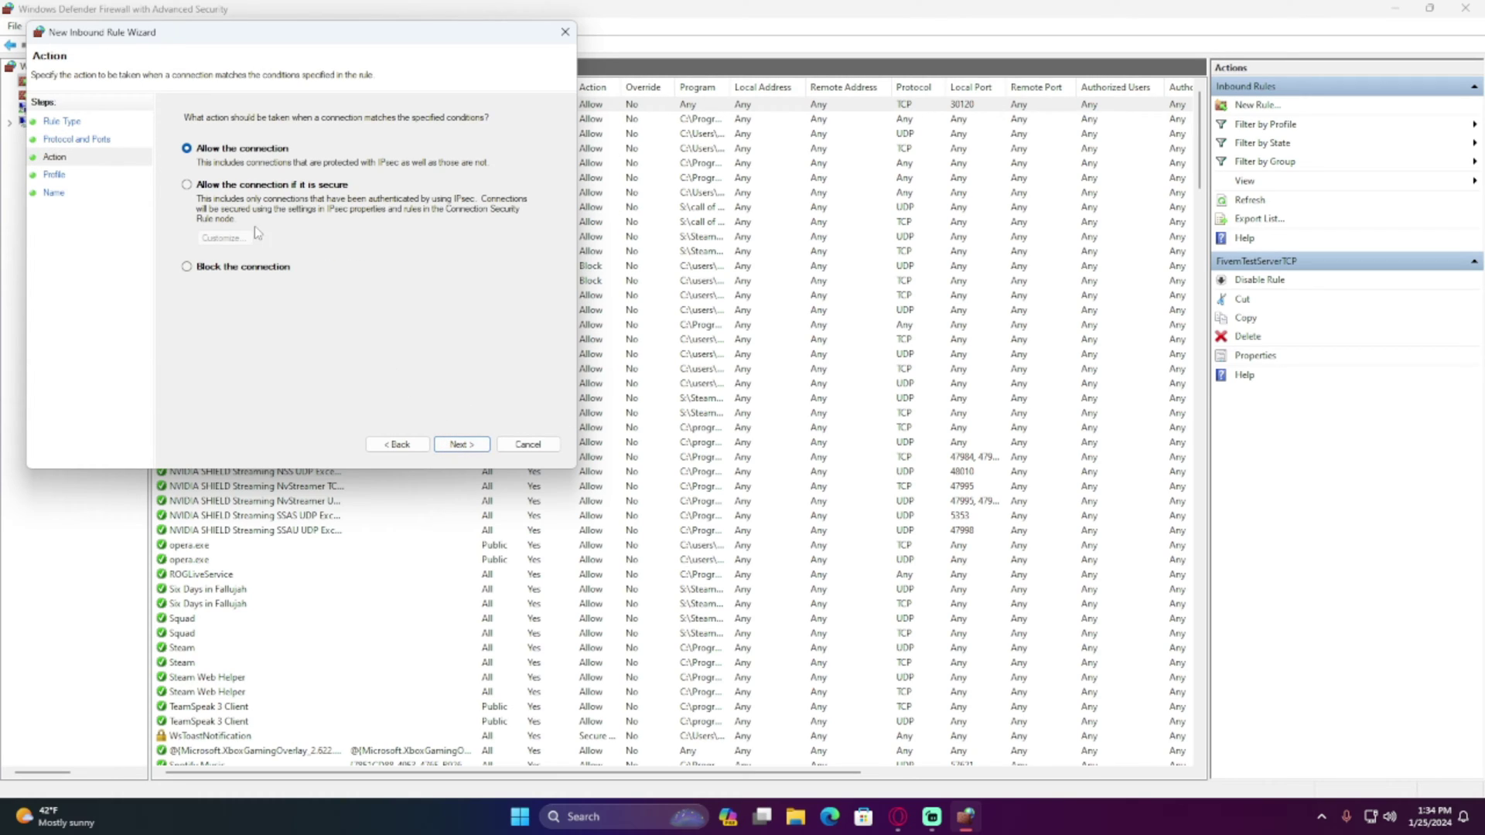
# Allow the connection on all profiles, name it FivemTestServerUDP and finish
pyautogui.click(461, 449)
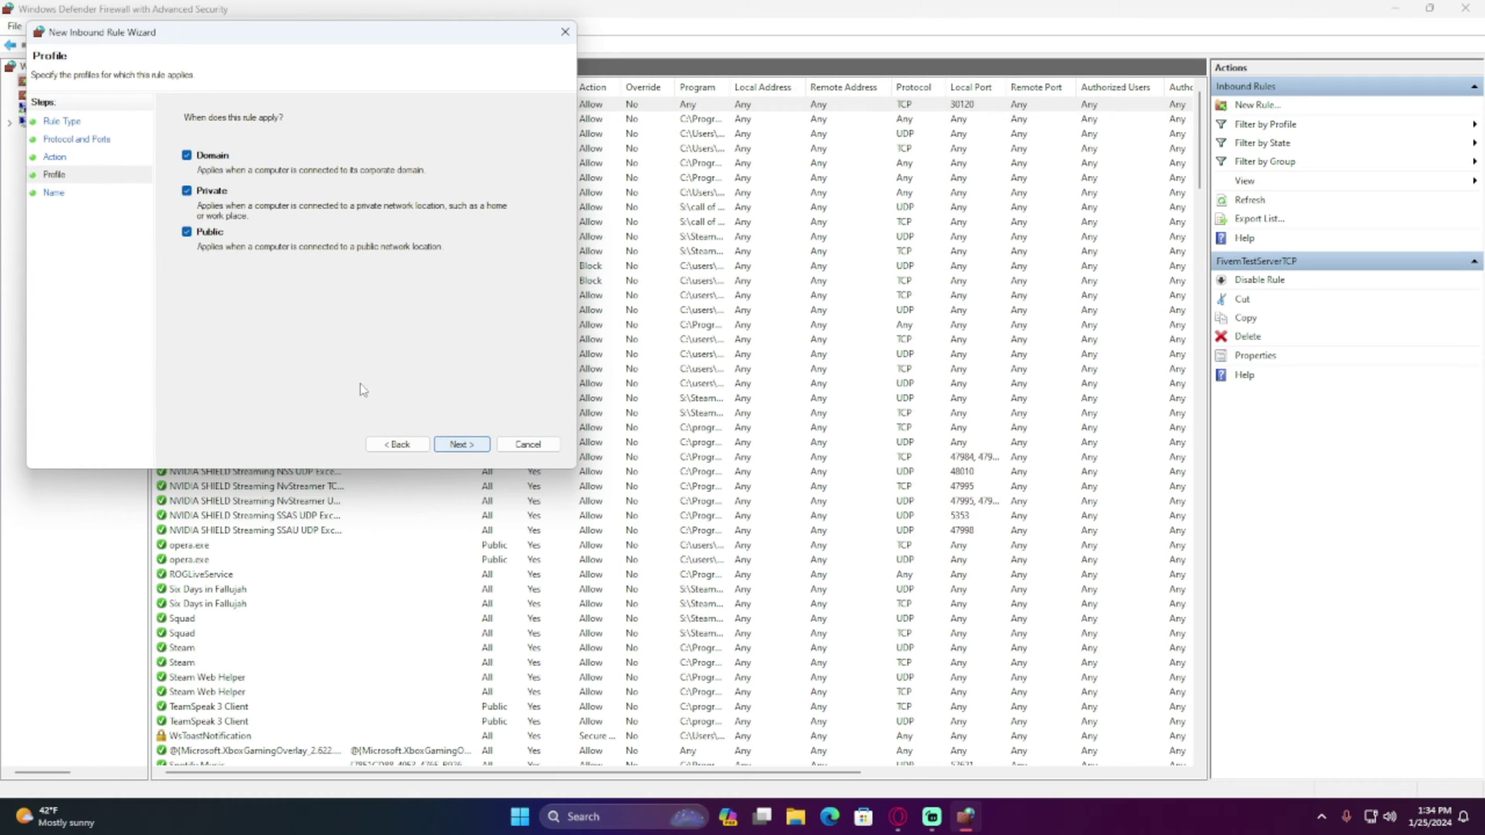
pyautogui.click(462, 446)
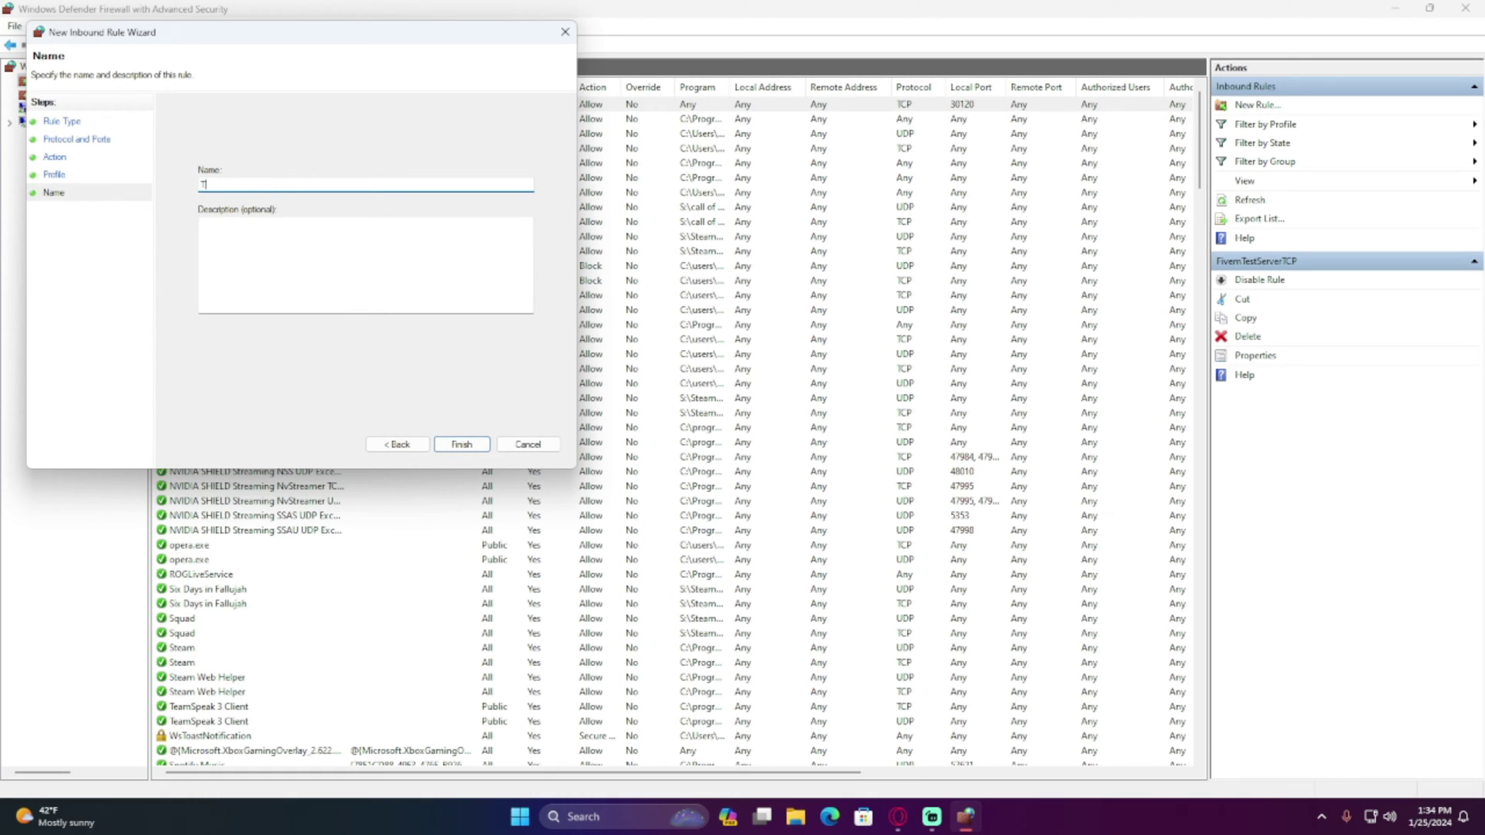
pyautogui.write('FivemTestServerUDPO')
pyautogui.click(461, 445)
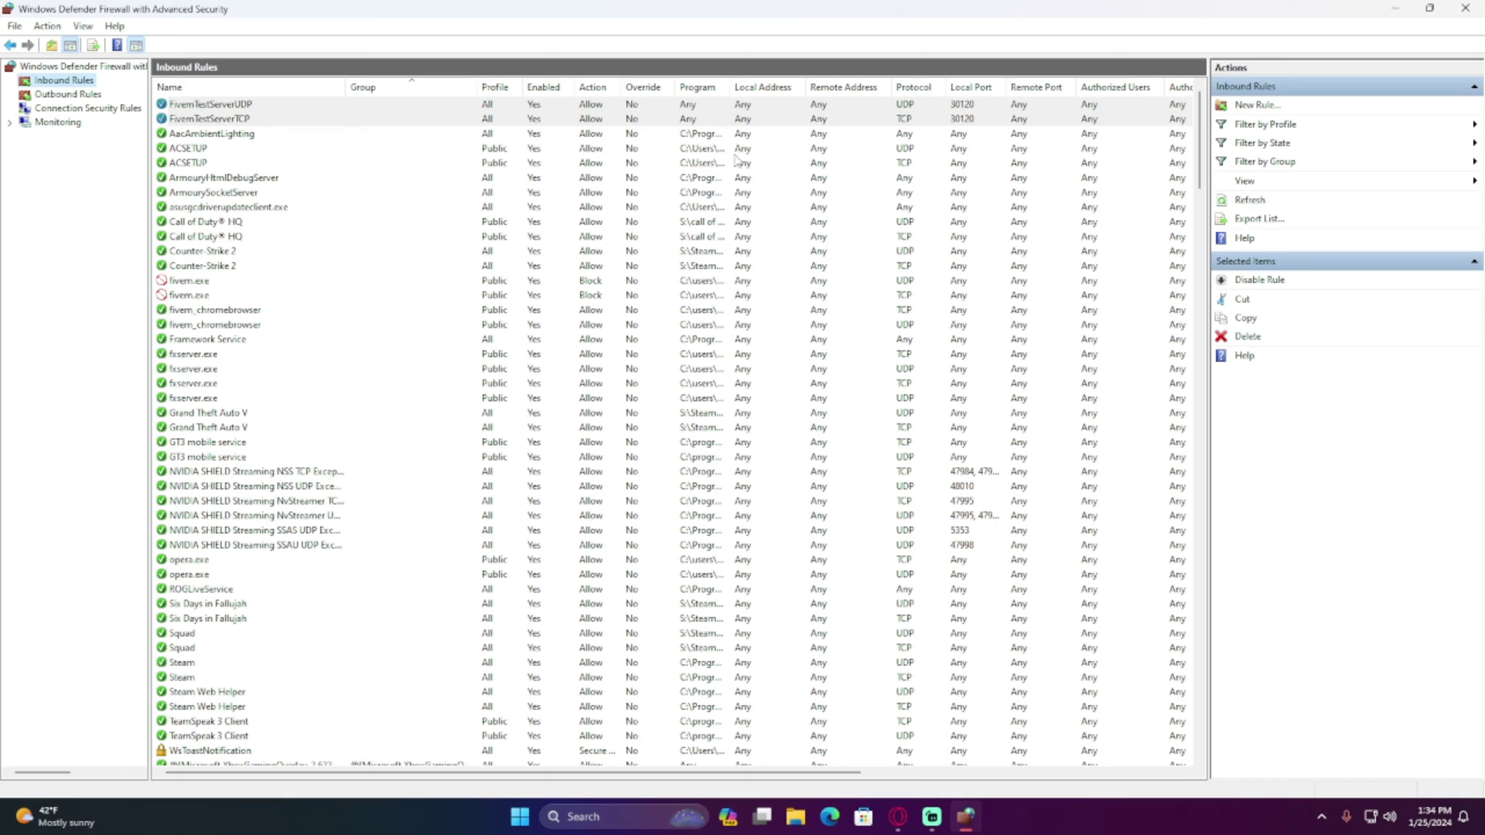
# Start a new inbound Port rule for TCP local port 40120
pyautogui.click(1244, 107)
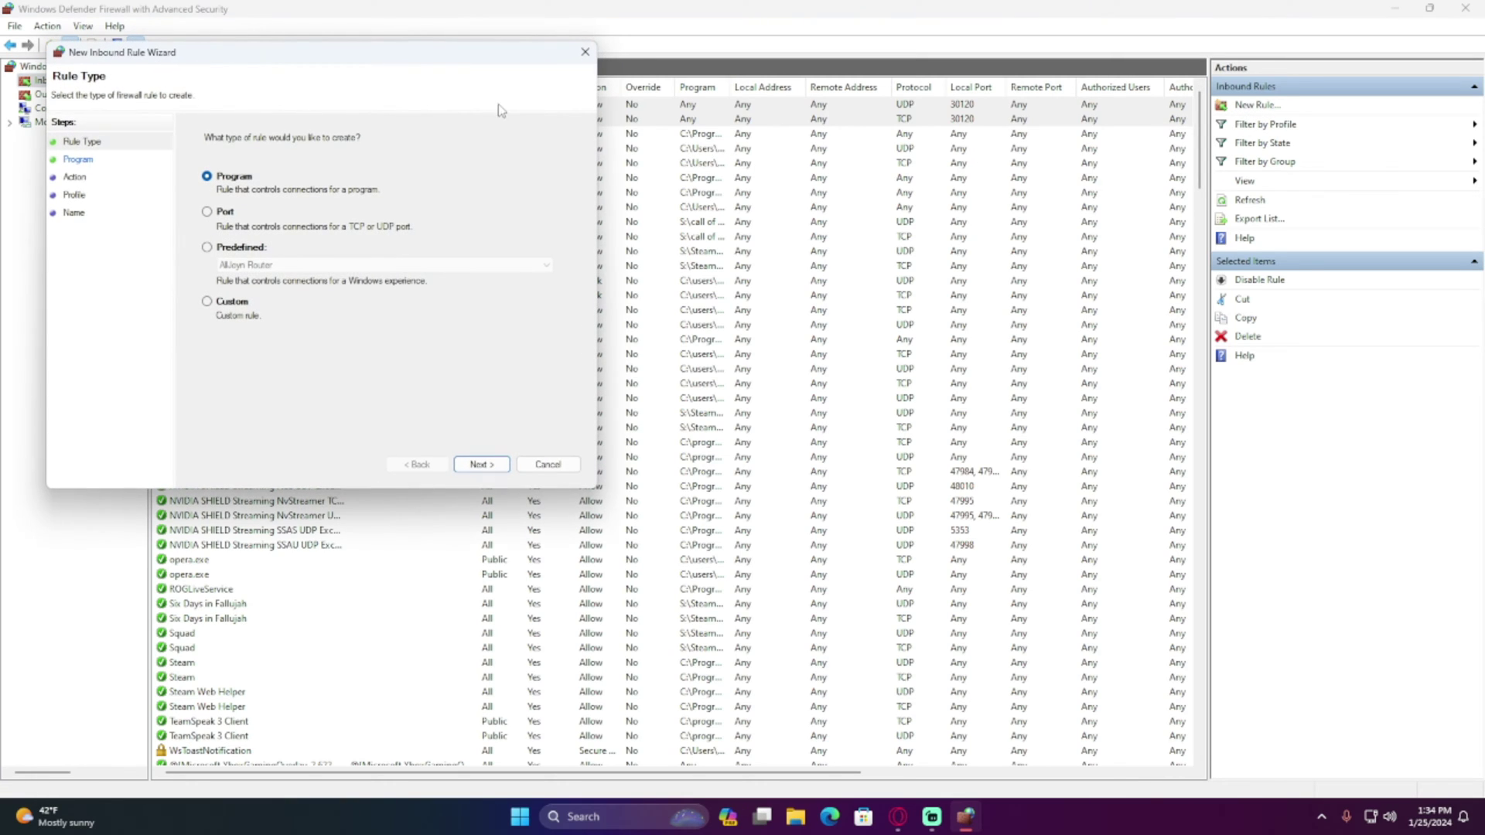
pyautogui.click(206, 212)
pyautogui.click(481, 465)
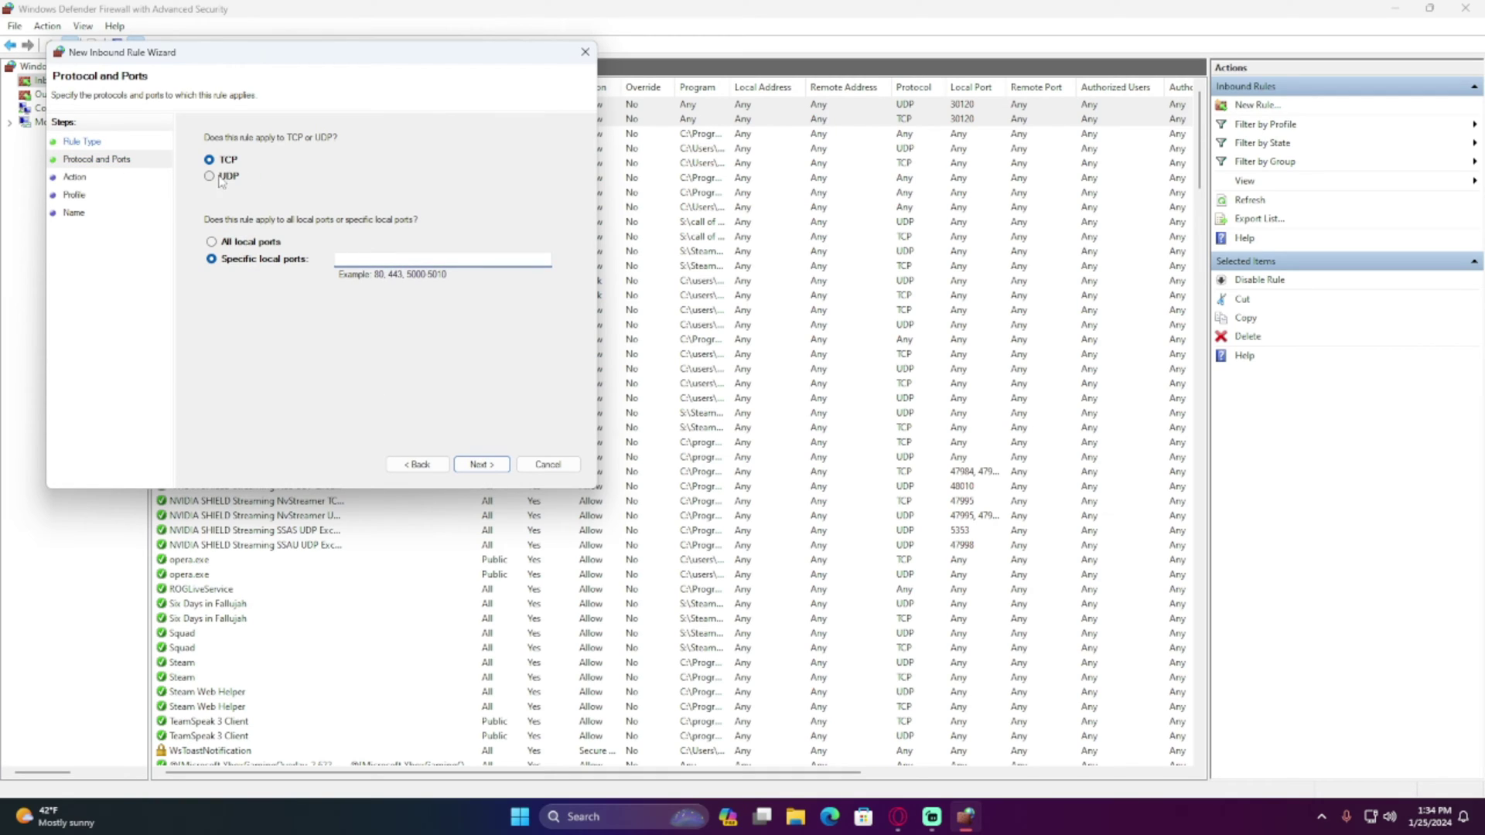
pyautogui.click(365, 261)
pyautogui.write('40120')
pyautogui.click(491, 461)
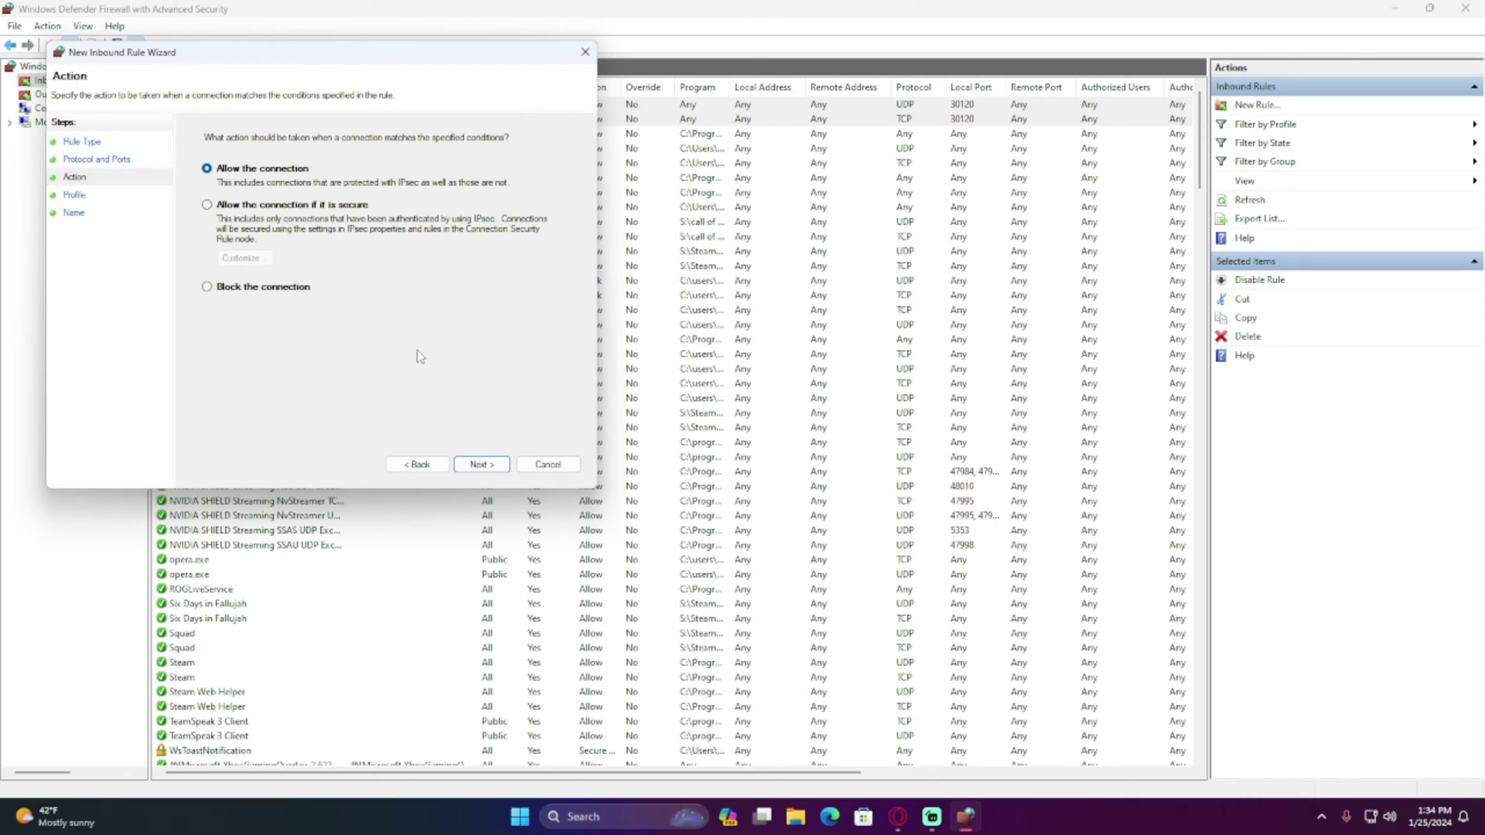
# Allow the connection on all profiles, name it txAdminTCP and finish
pyautogui.click(480, 465)
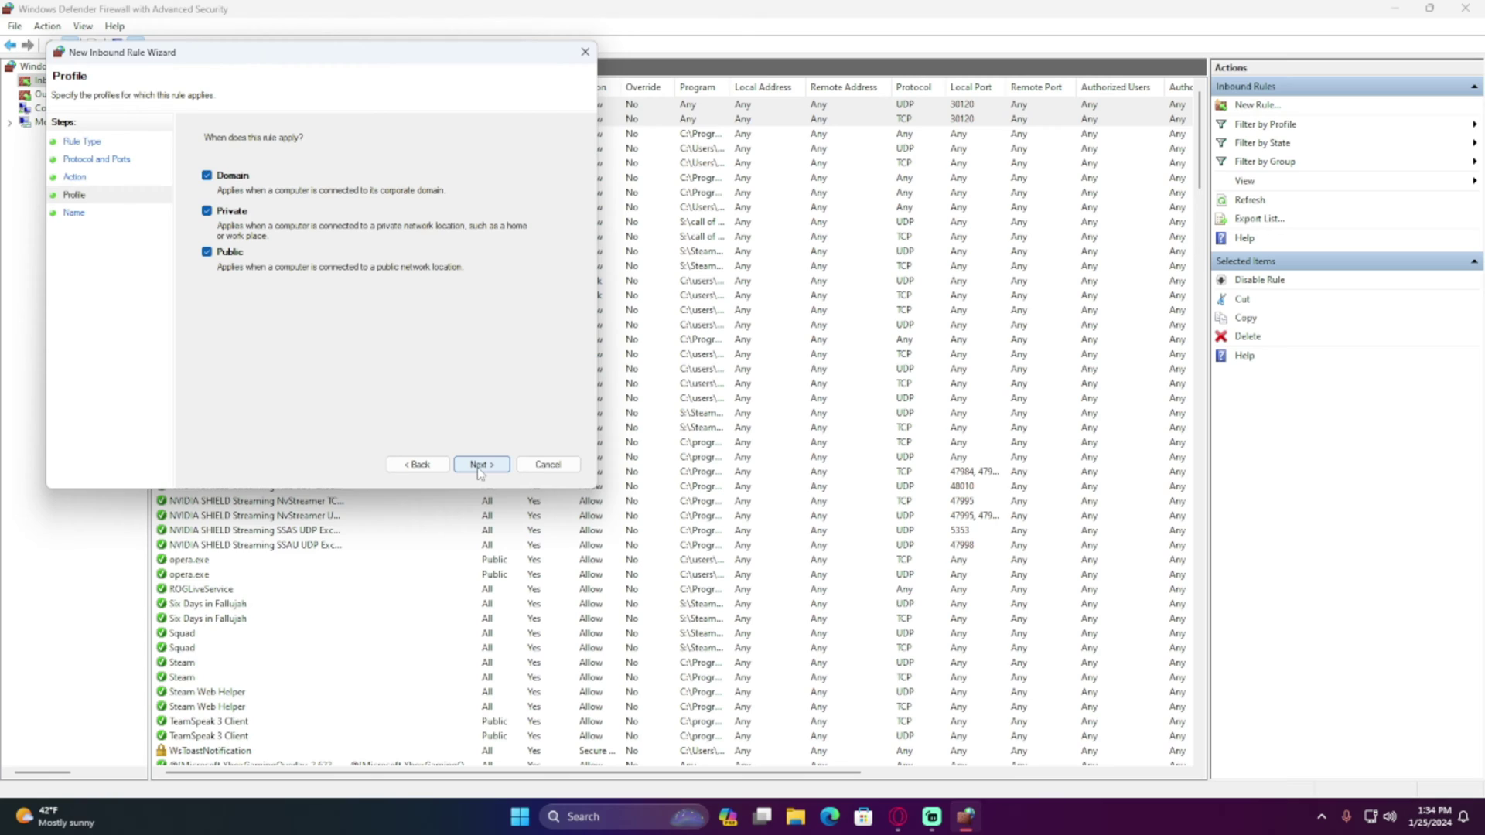
pyautogui.click(479, 465)
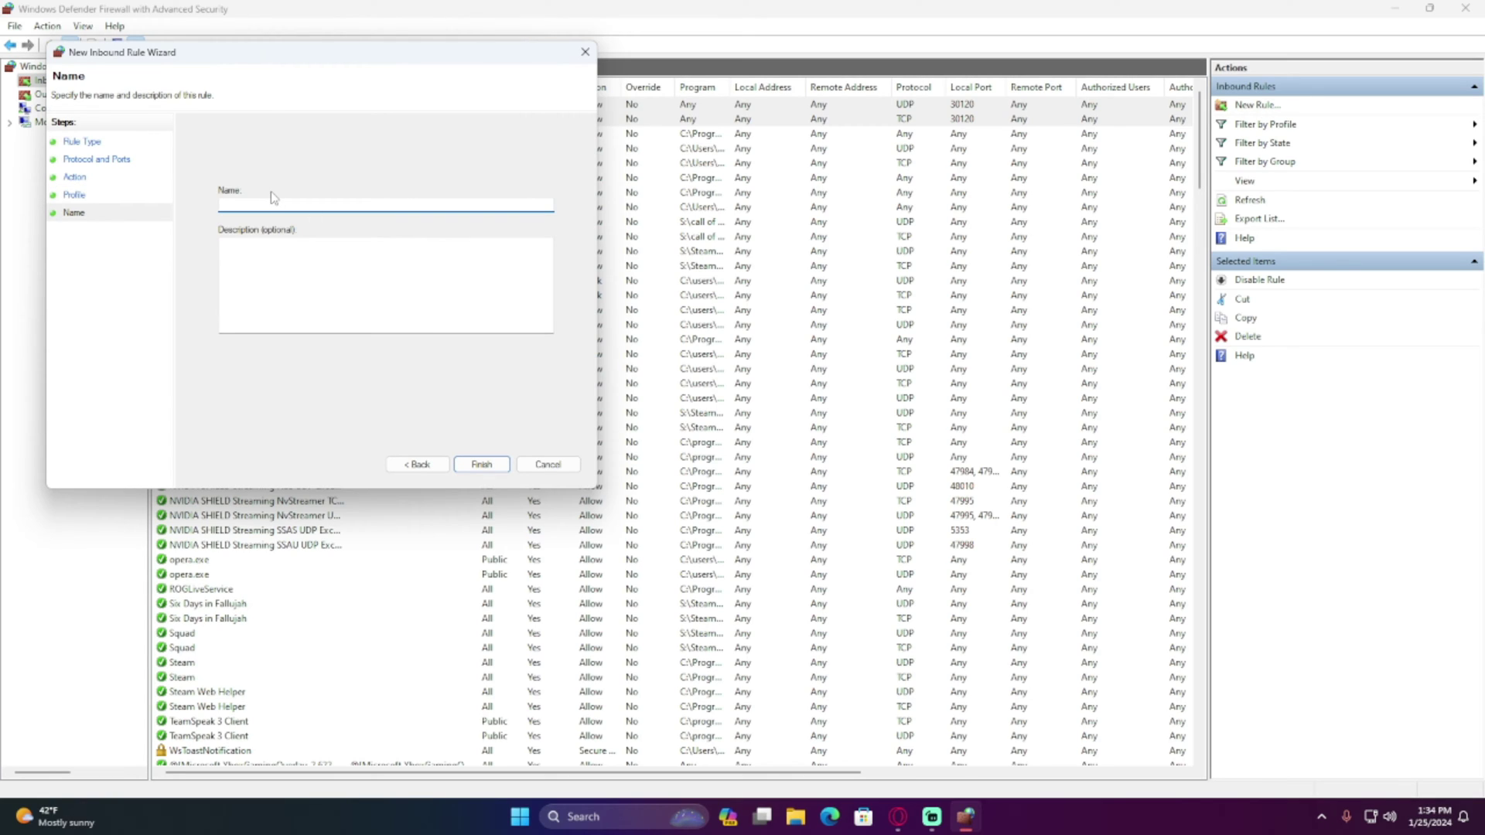
pyautogui.write('TxAdmin TCP')
pyautogui.click(481, 464)
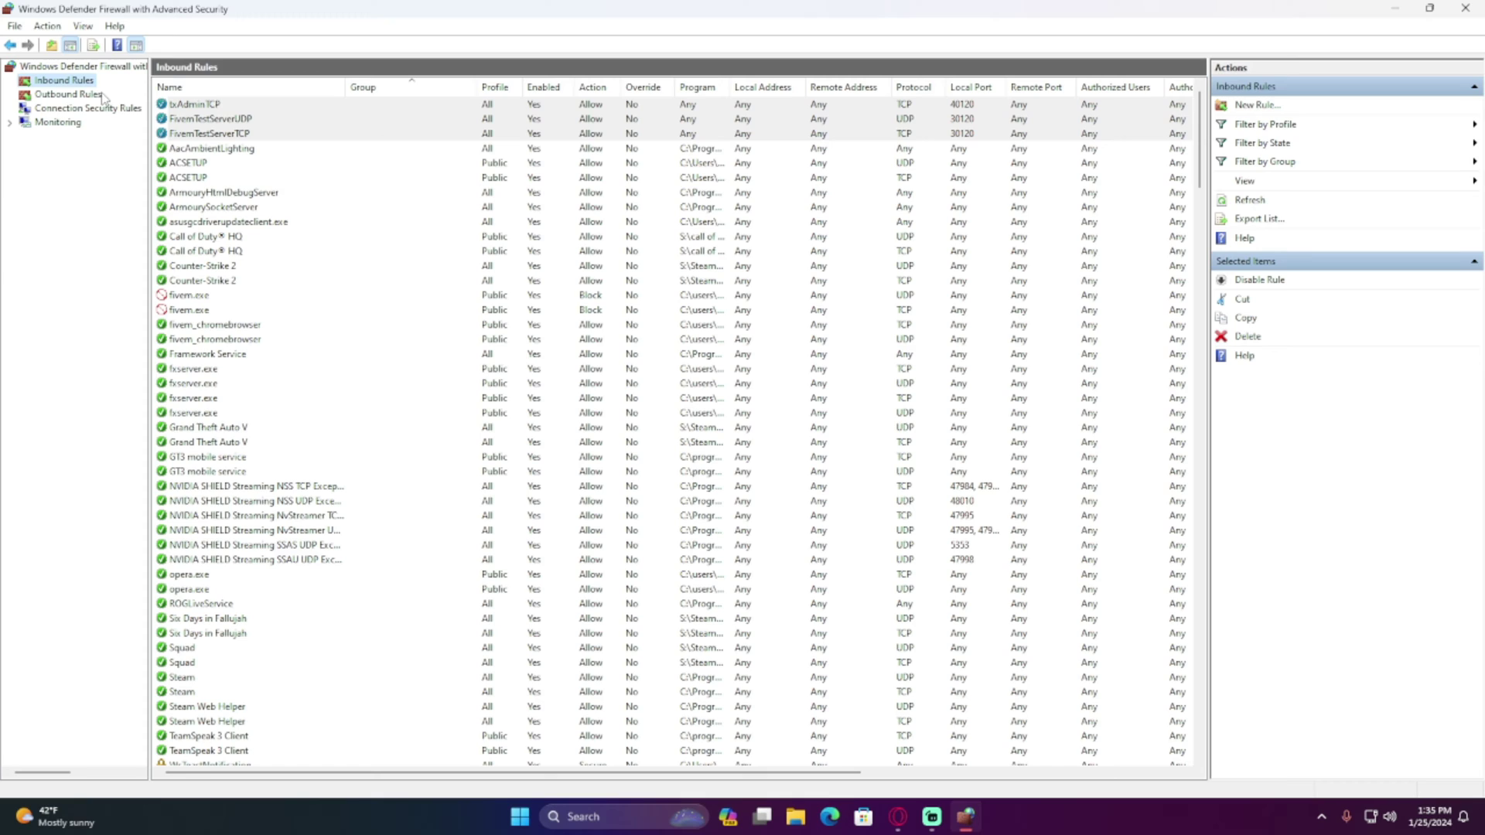
# Start a new inbound Port rule for UDP local port 40120
pyautogui.click(1256, 106)
pyautogui.click(228, 232)
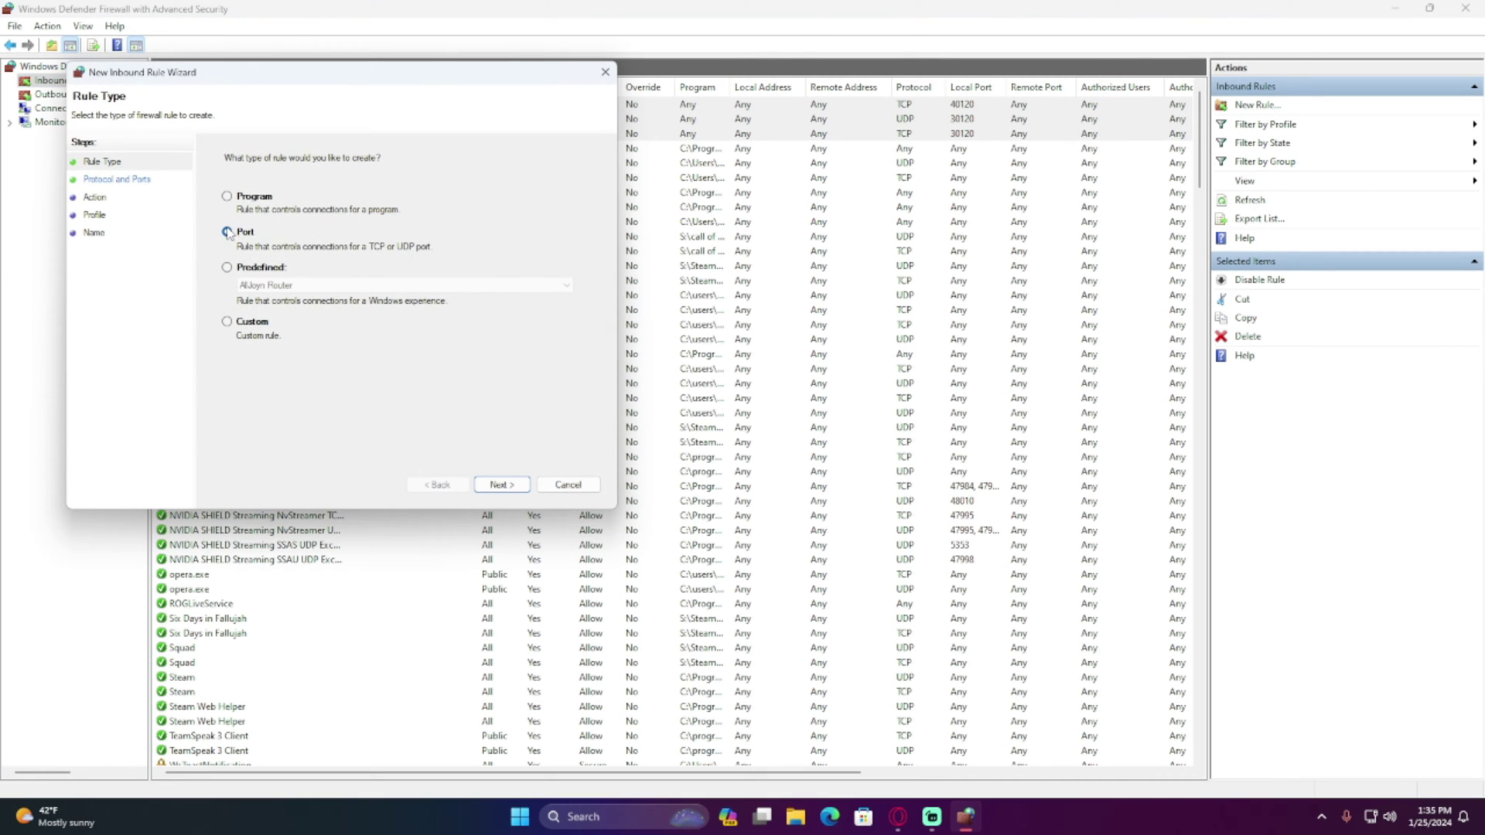
pyautogui.click(489, 484)
pyautogui.click(229, 195)
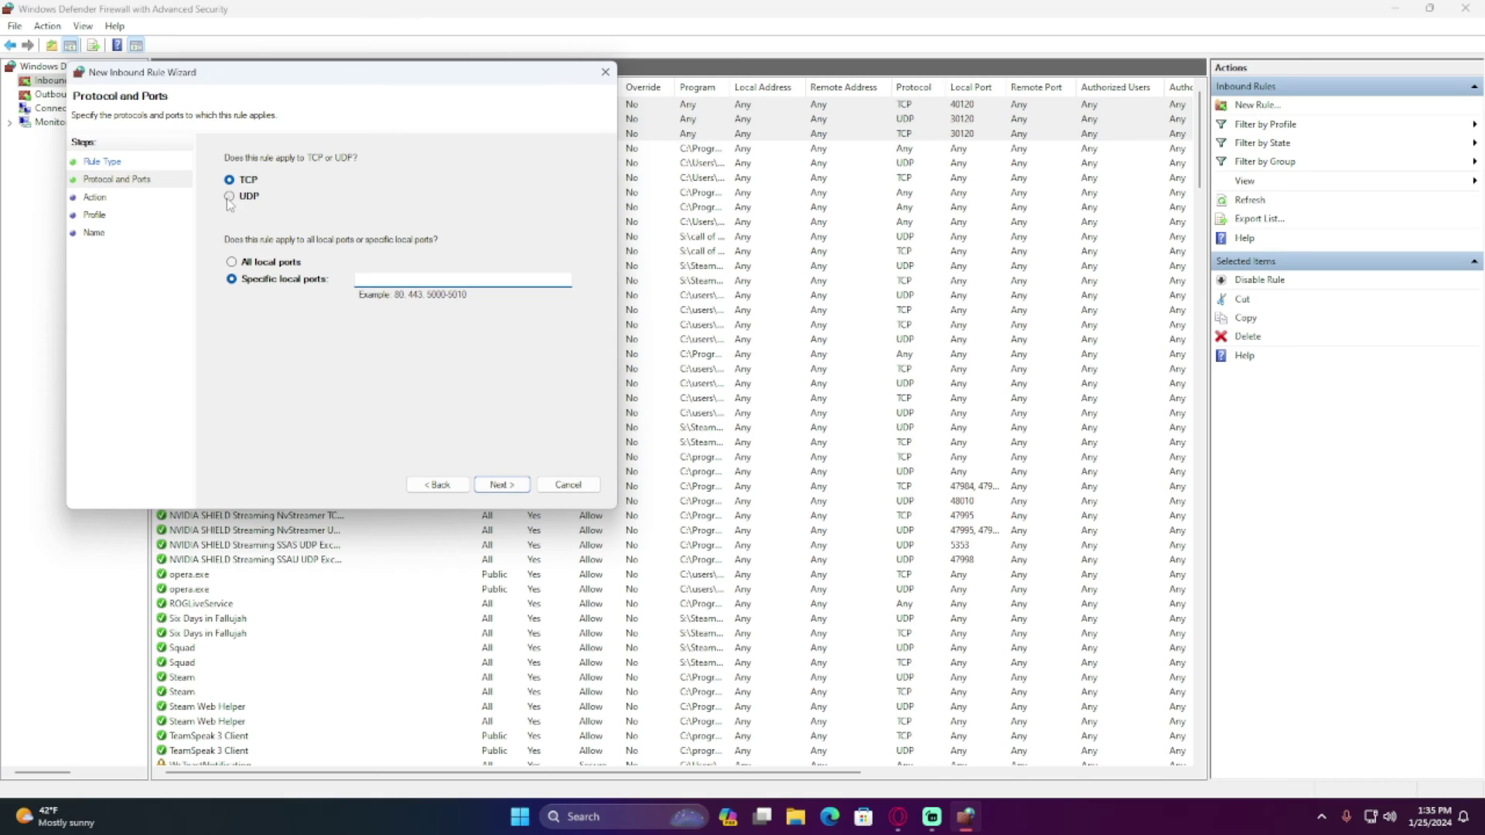
pyautogui.click(377, 281)
pyautogui.write('20')
pyautogui.click(495, 486)
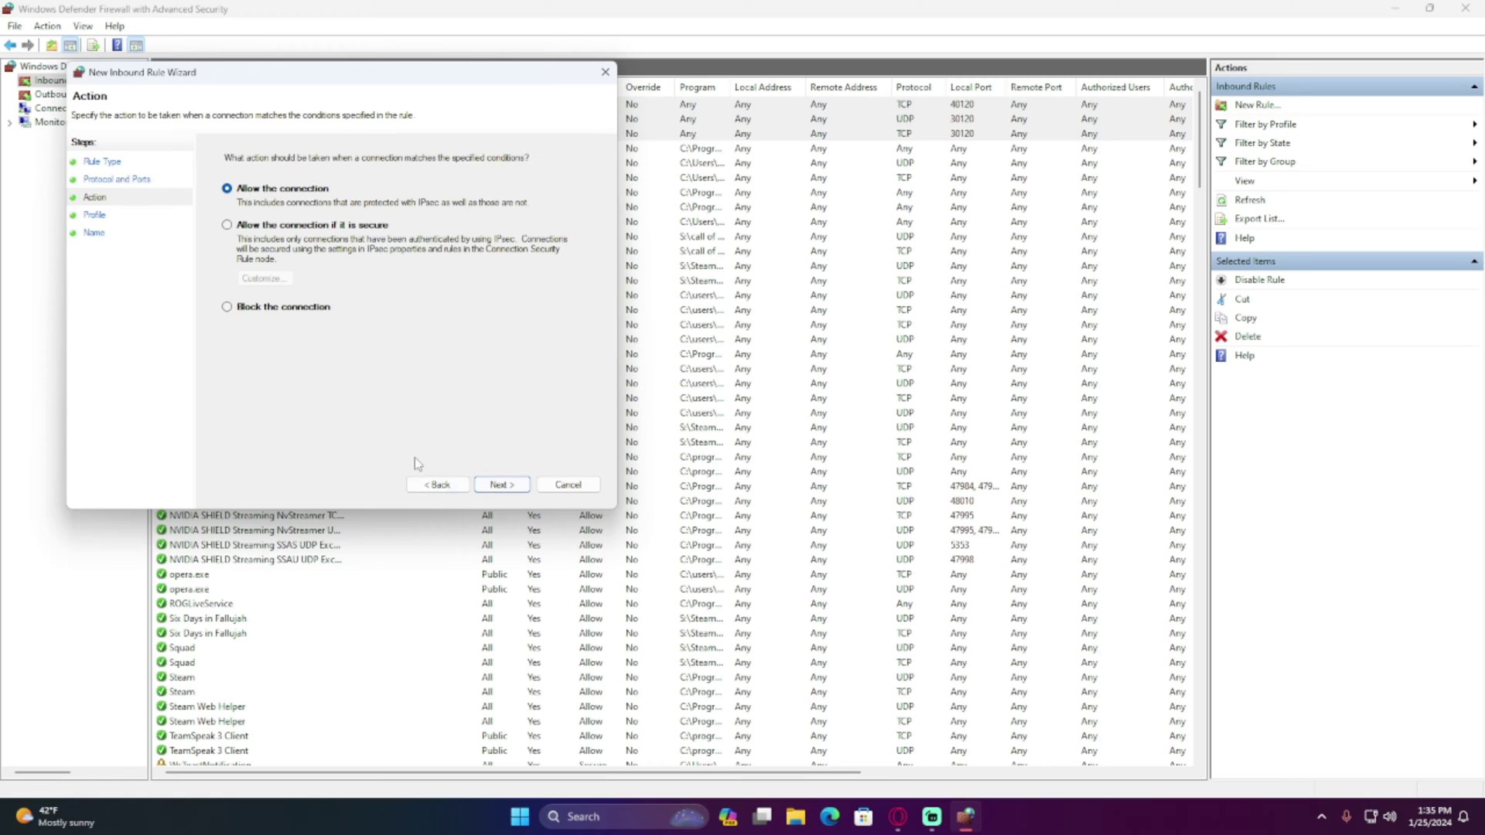
# Allow it on all profiles, name it txAdminUDP, finish, then show Outbound Rules
pyautogui.click(504, 485)
pyautogui.click(497, 491)
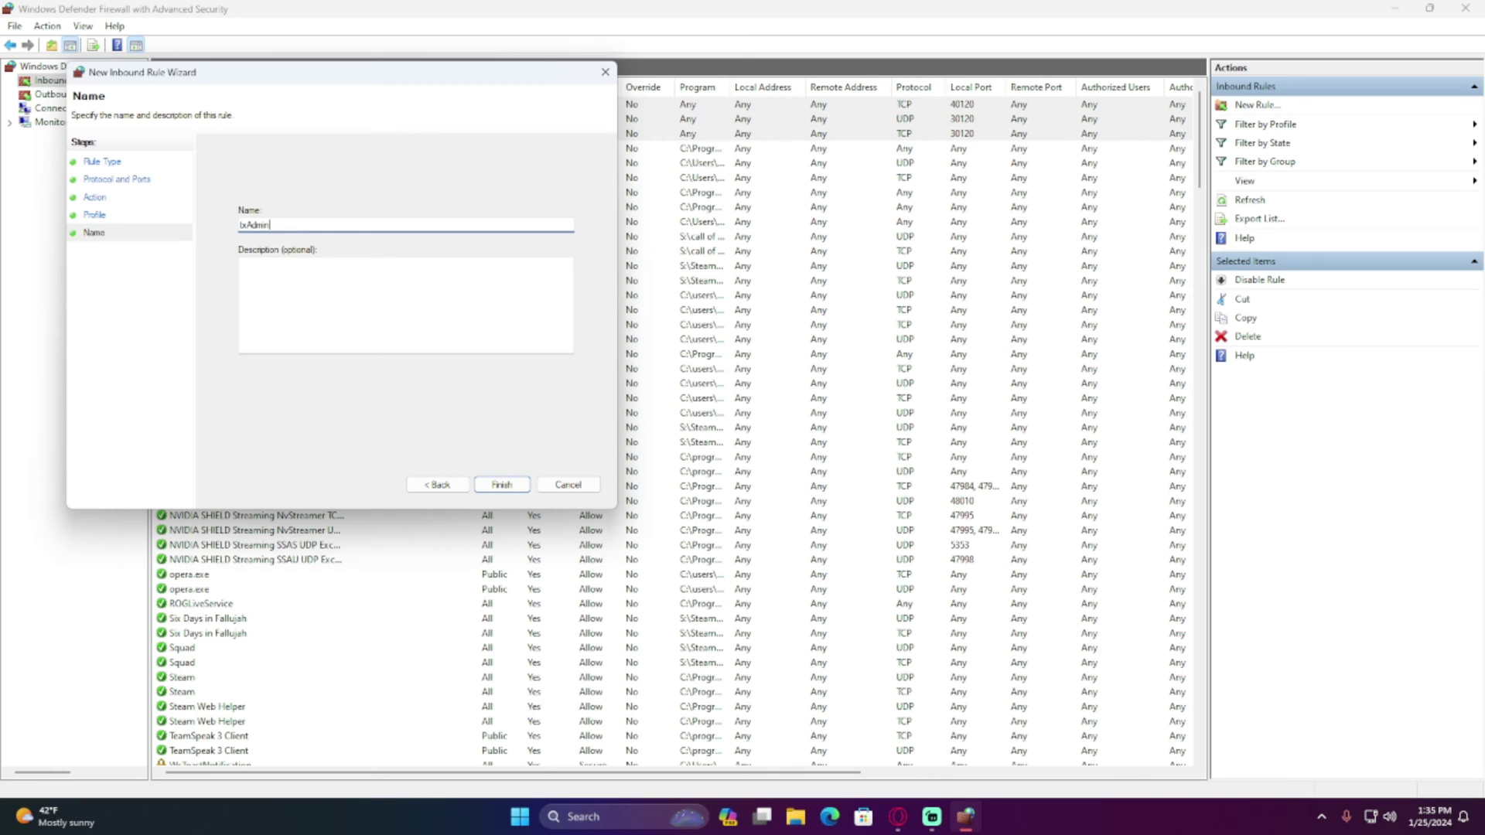
pyautogui.write('txAdminUDP')
pyautogui.click(502, 484)
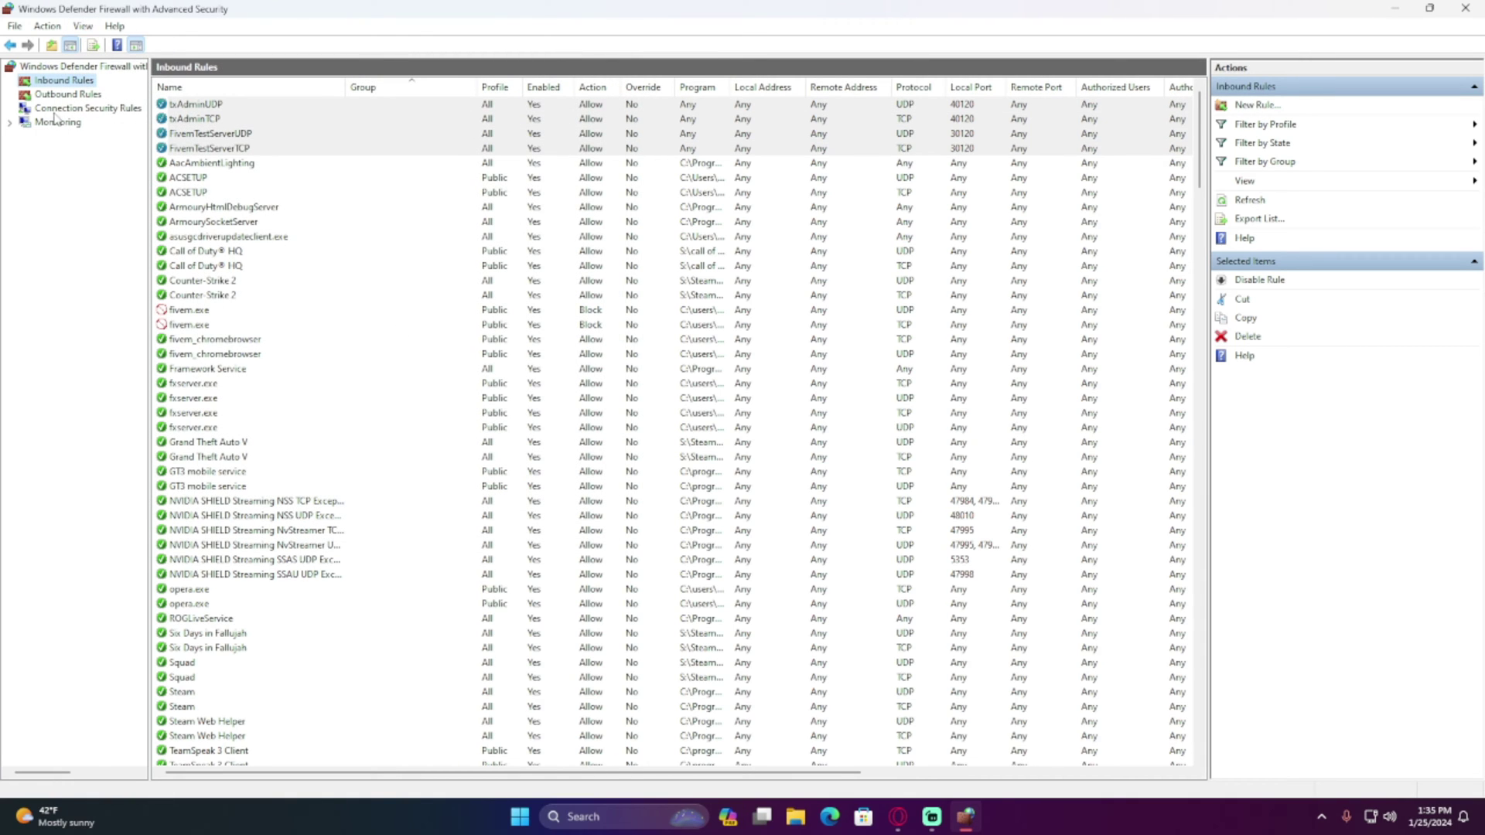
pyautogui.click(68, 95)
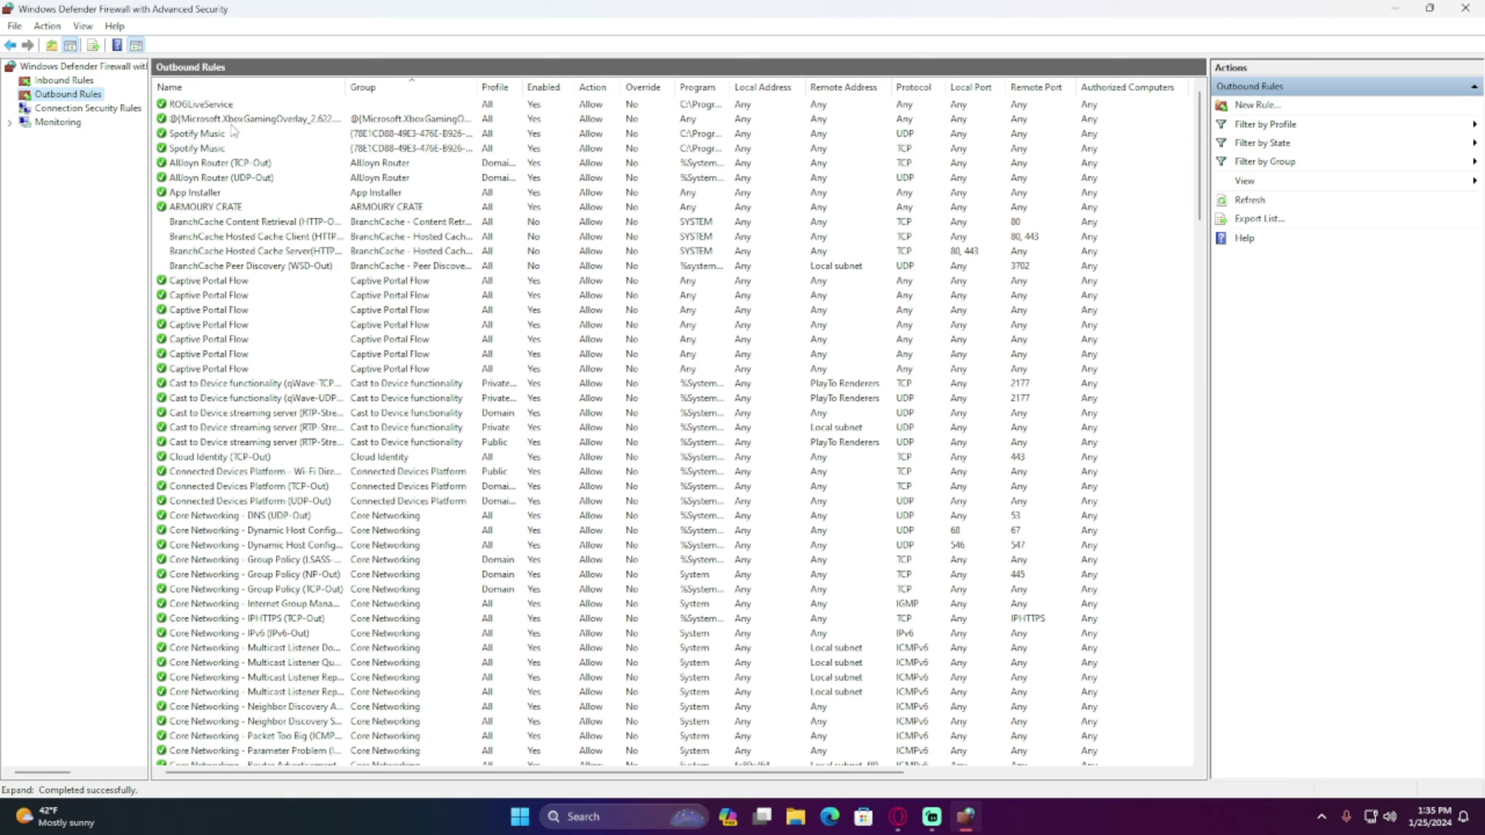
pyautogui.click(76, 82)
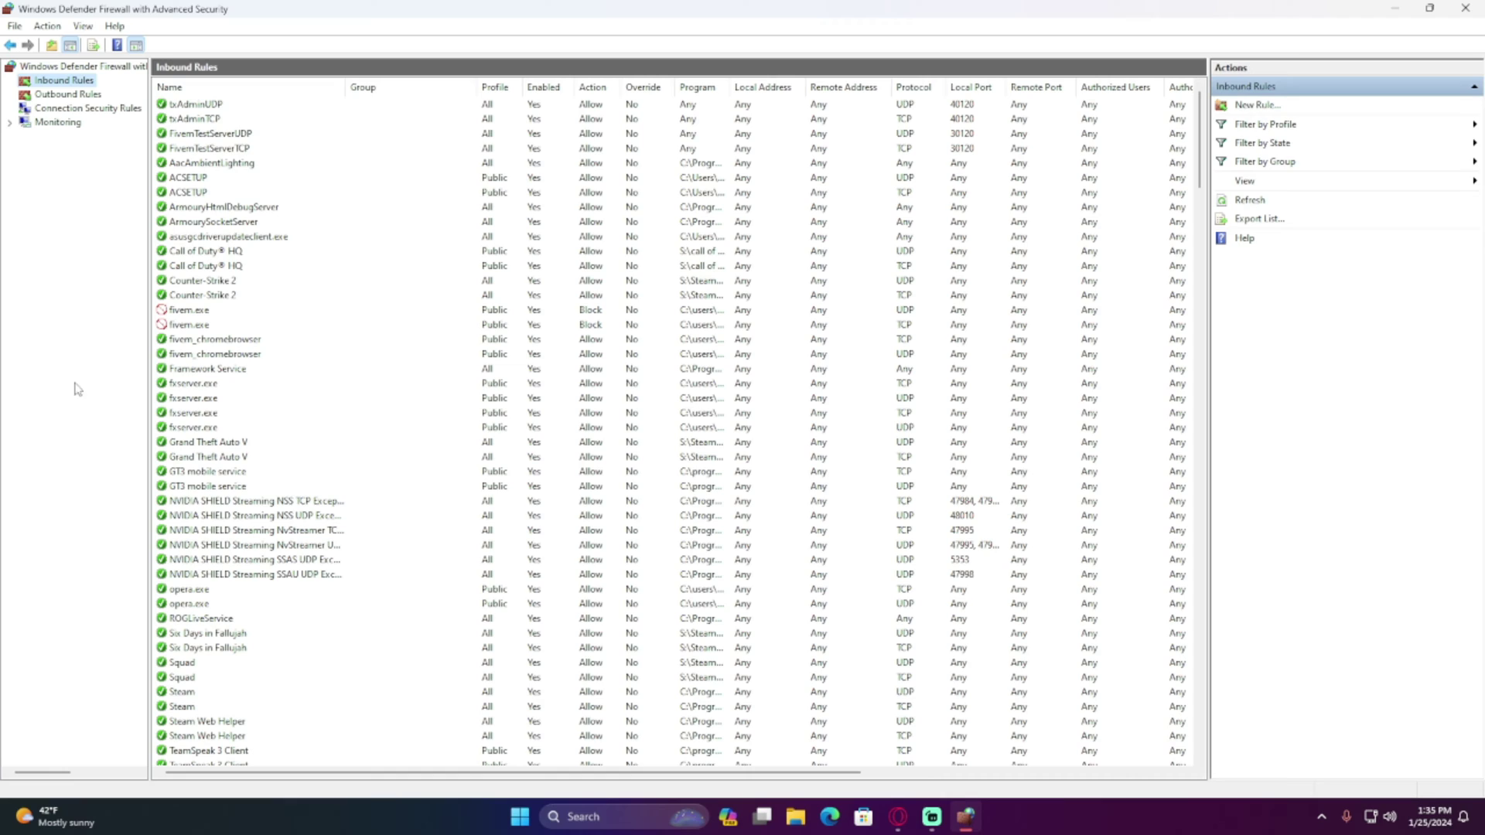
pyautogui.click(164, 148)
pyautogui.click(162, 137)
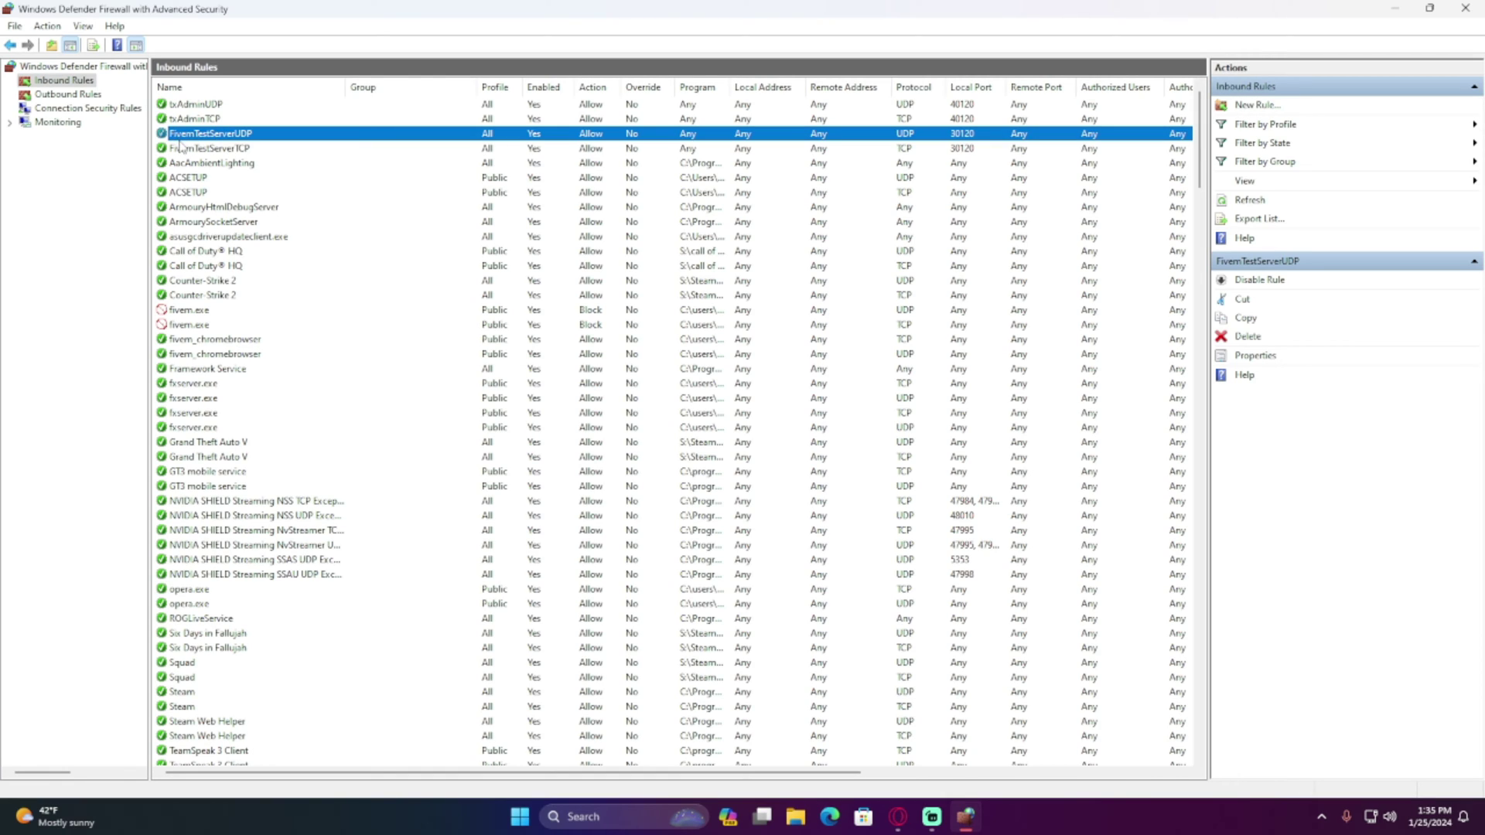
pyautogui.click(164, 151)
pyautogui.click(164, 136)
pyautogui.click(158, 148)
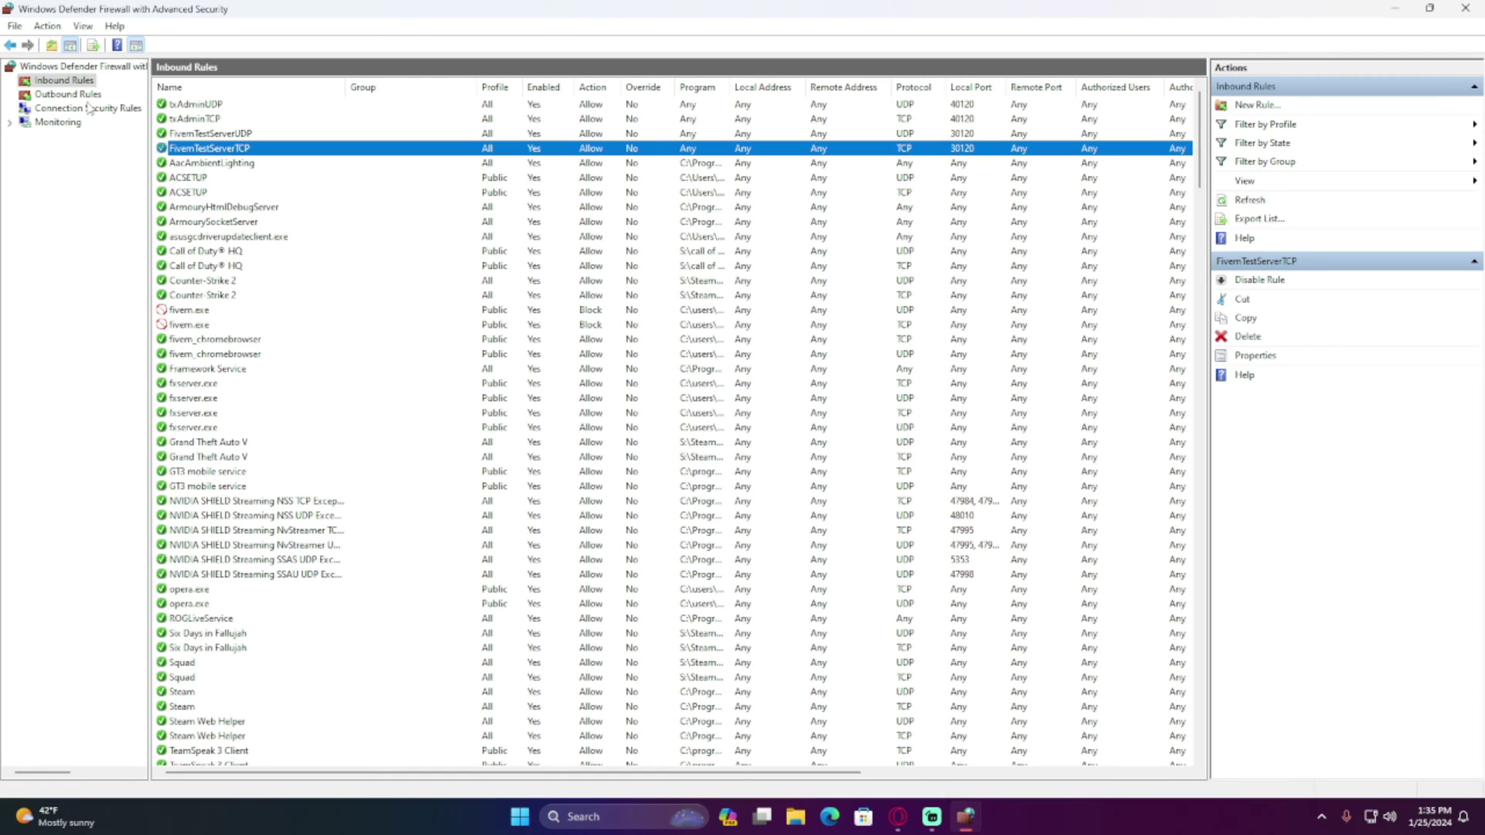
pyautogui.click(68, 94)
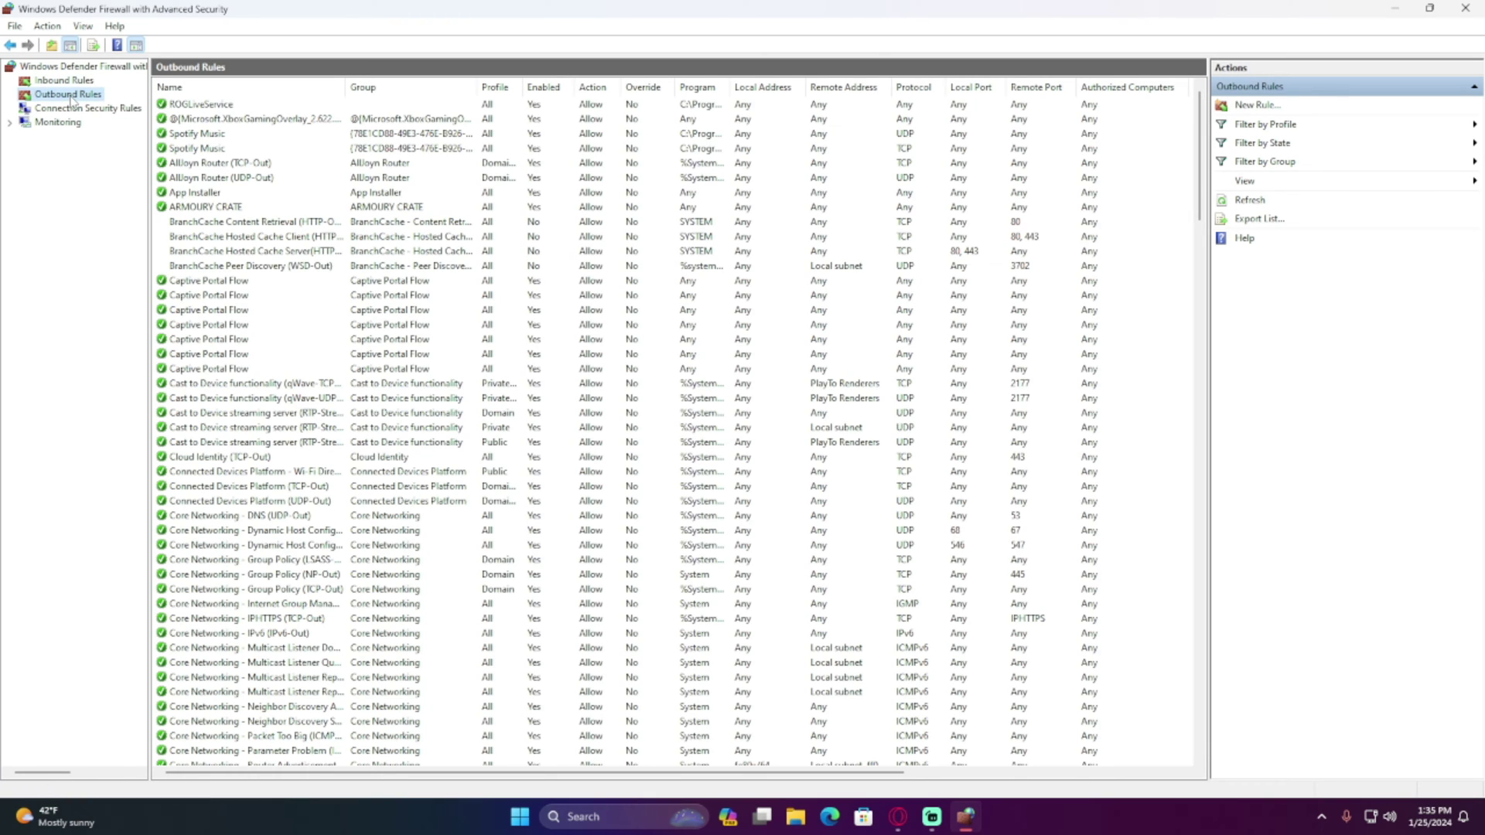
# Start a new outbound Port rule for TCP remote port 30120
pyautogui.click(1254, 105)
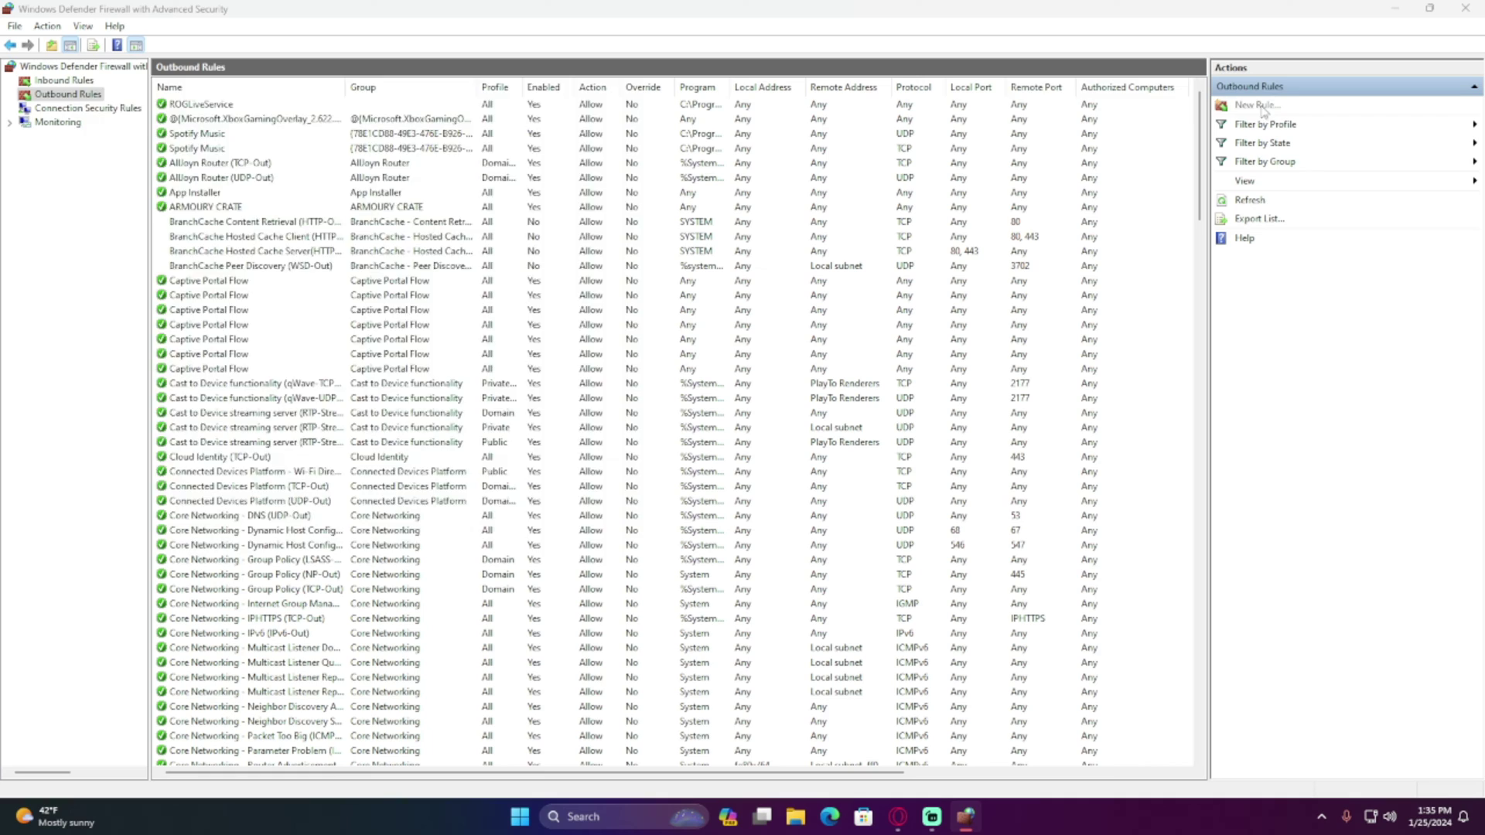
pyautogui.click(248, 252)
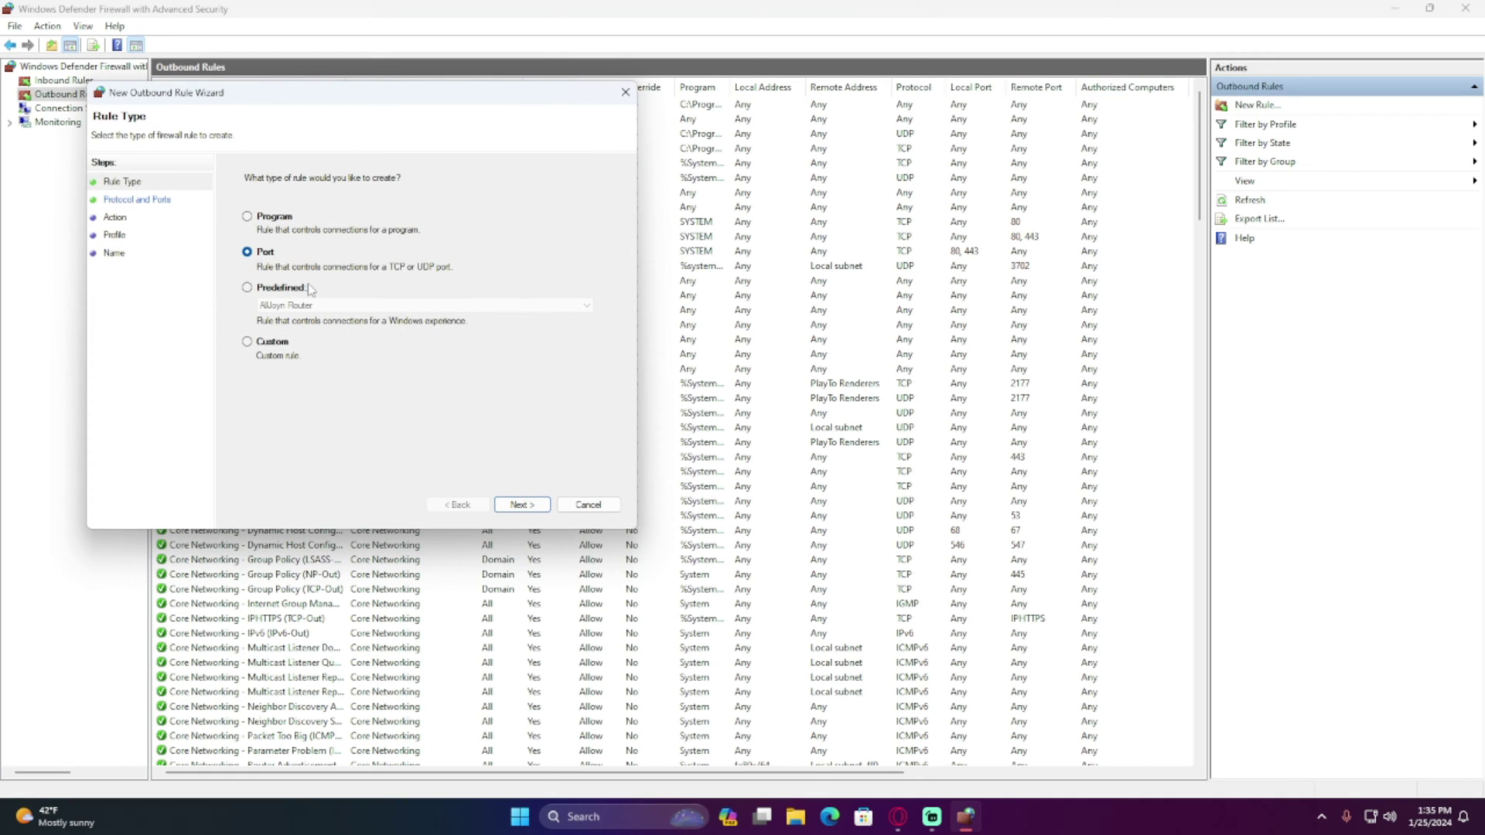
pyautogui.click(520, 506)
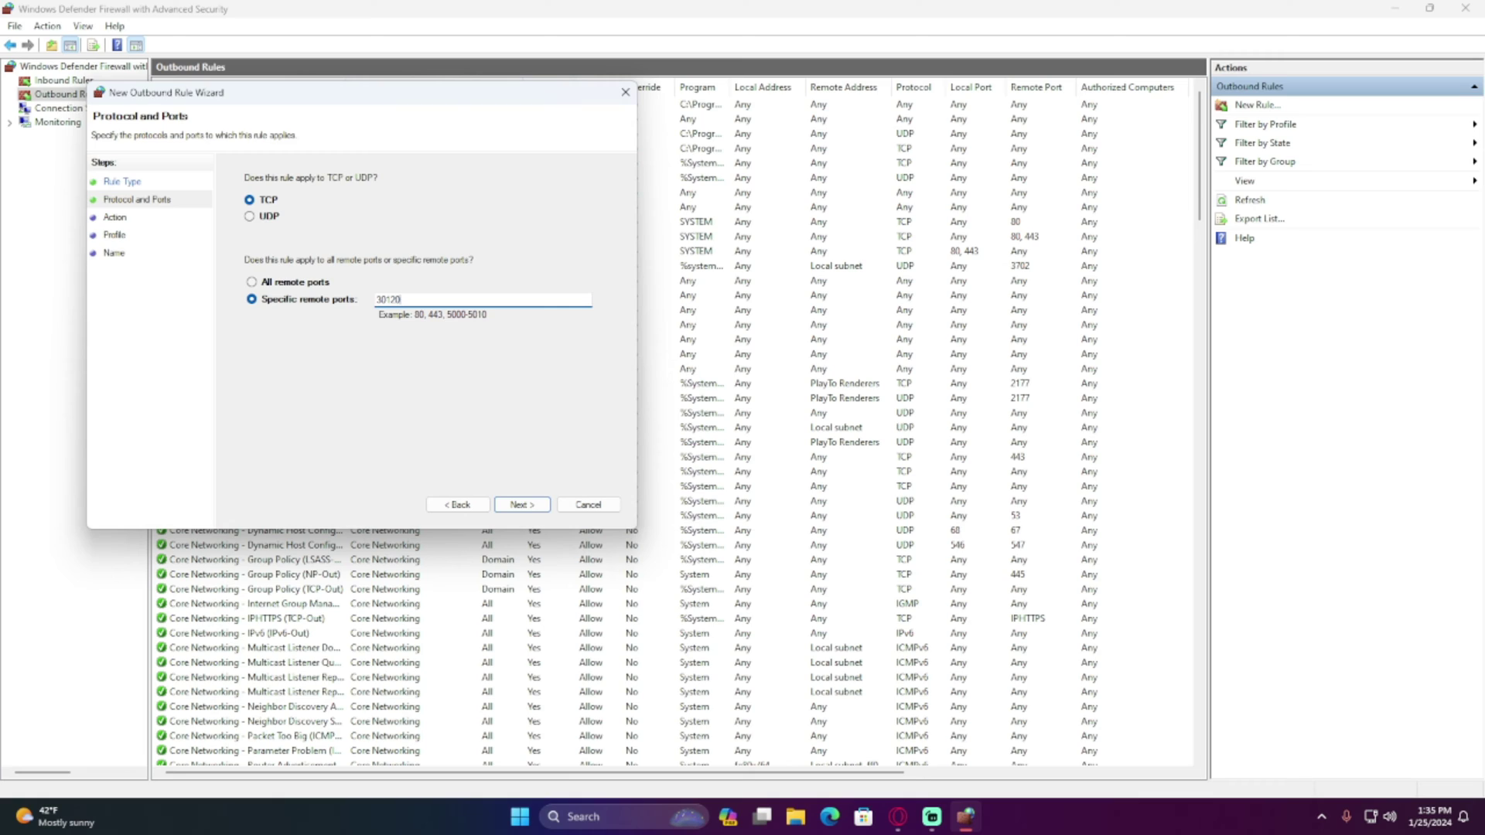
pyautogui.click(521, 505)
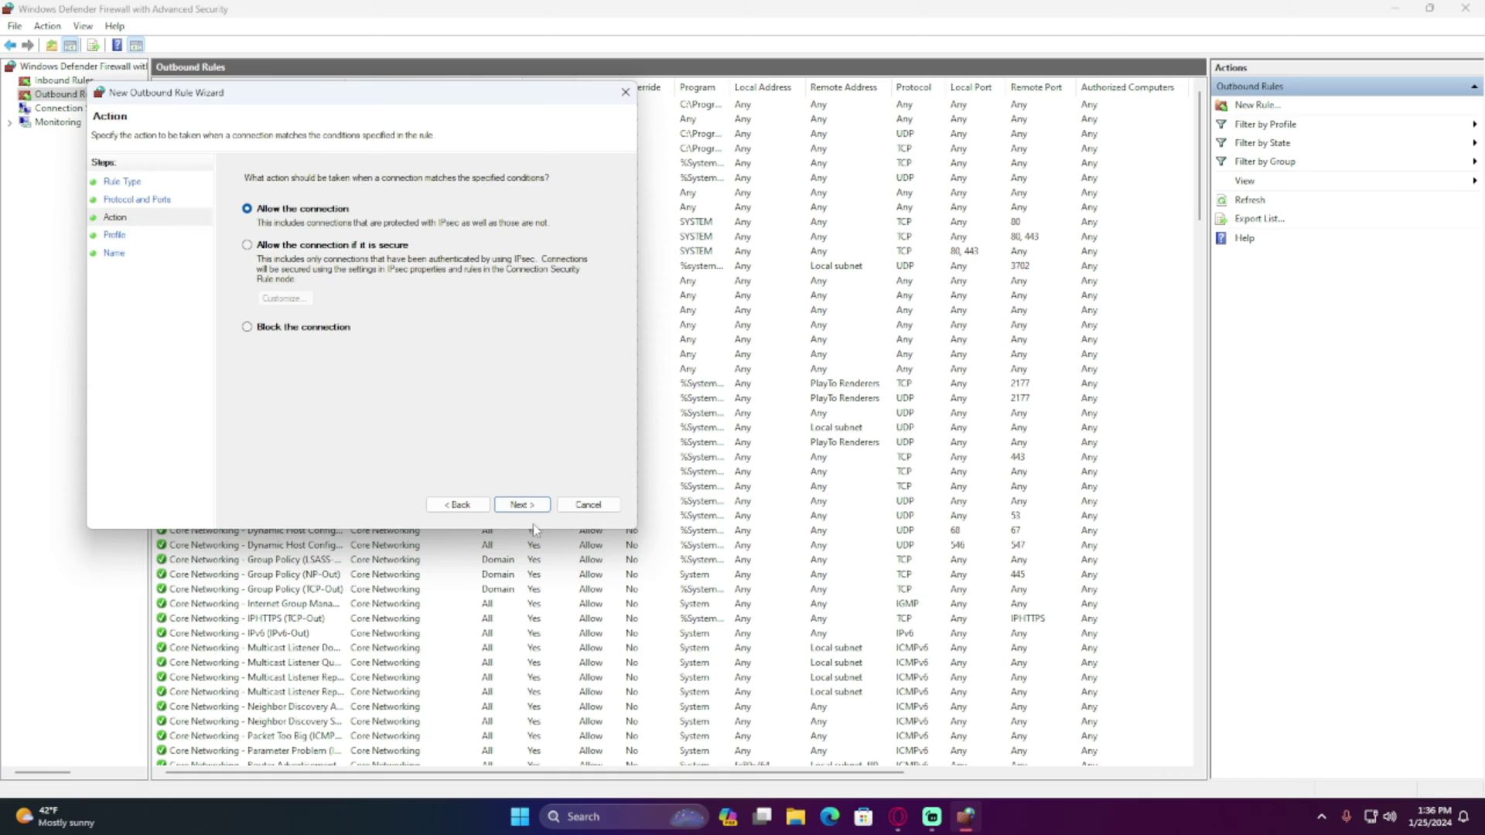
# Allow the connection on all profiles, name it FivemTestServerTCP and finish
pyautogui.click(523, 505)
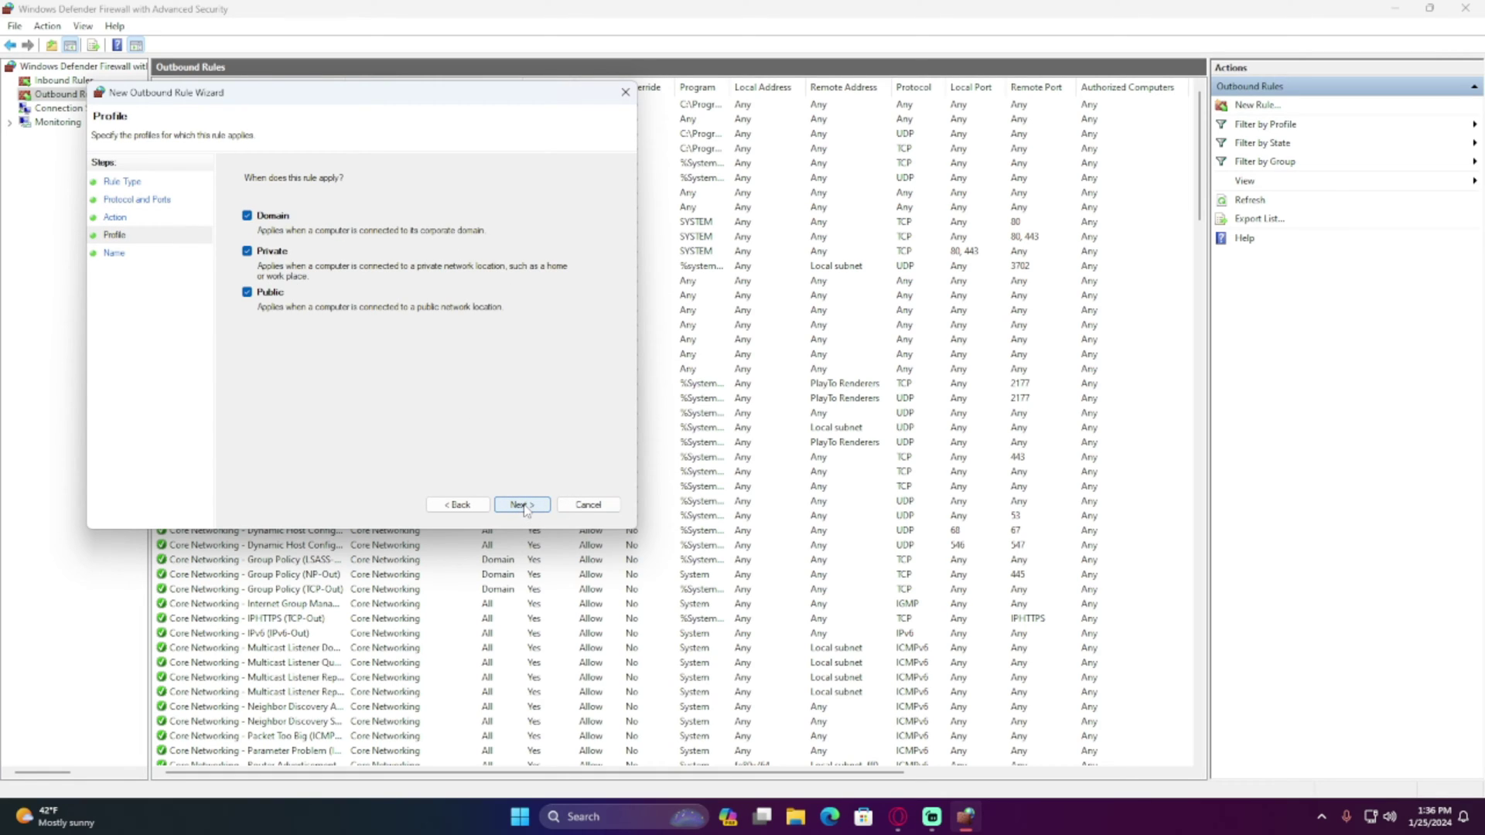
pyautogui.click(522, 505)
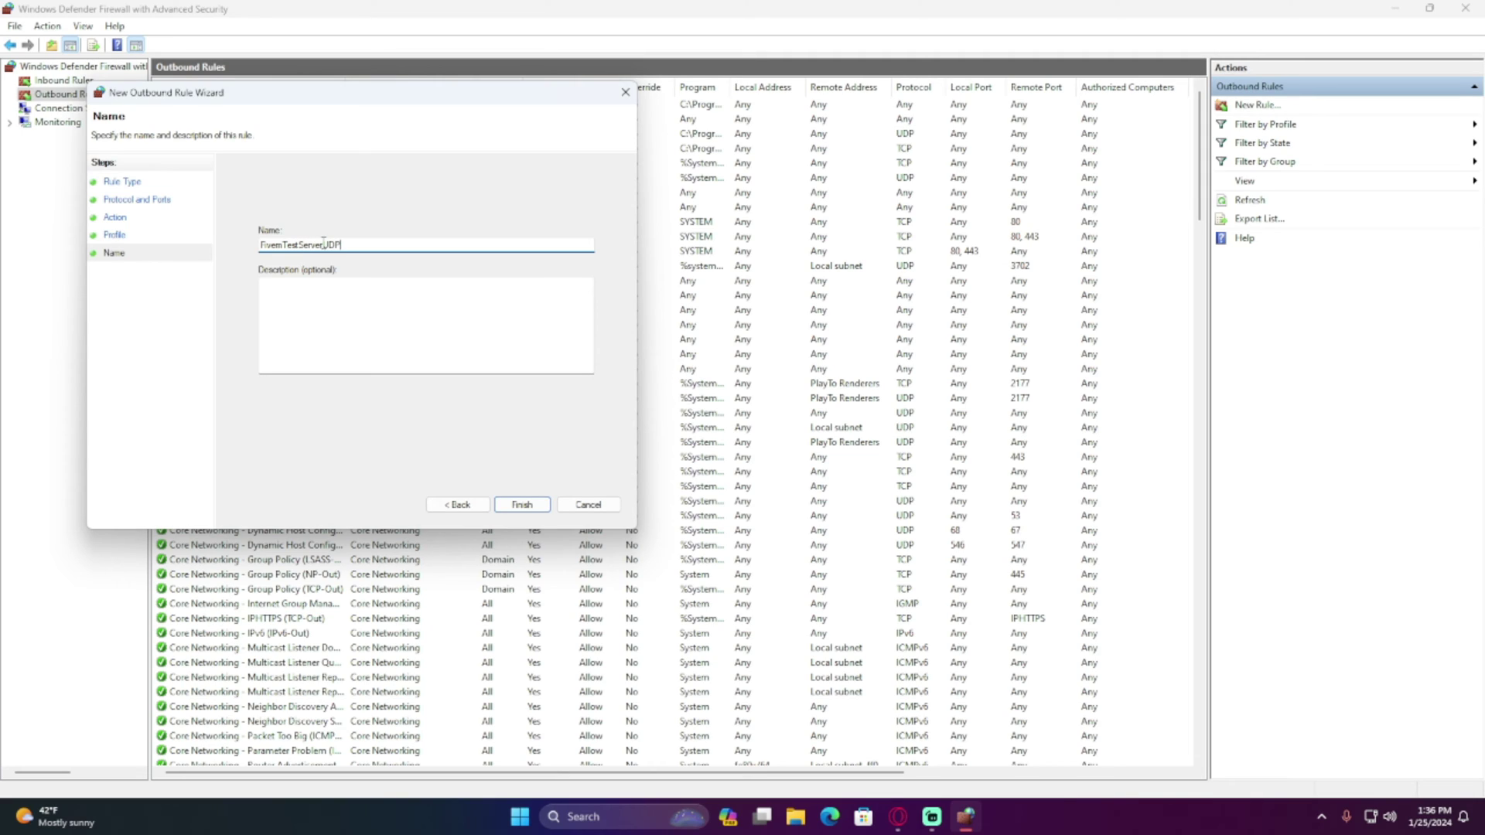
pyautogui.press('BackSpace')
pyautogui.press('BackSpace')
pyautogui.press('BackSpace')
pyautogui.write('T')
pyautogui.click(526, 504)
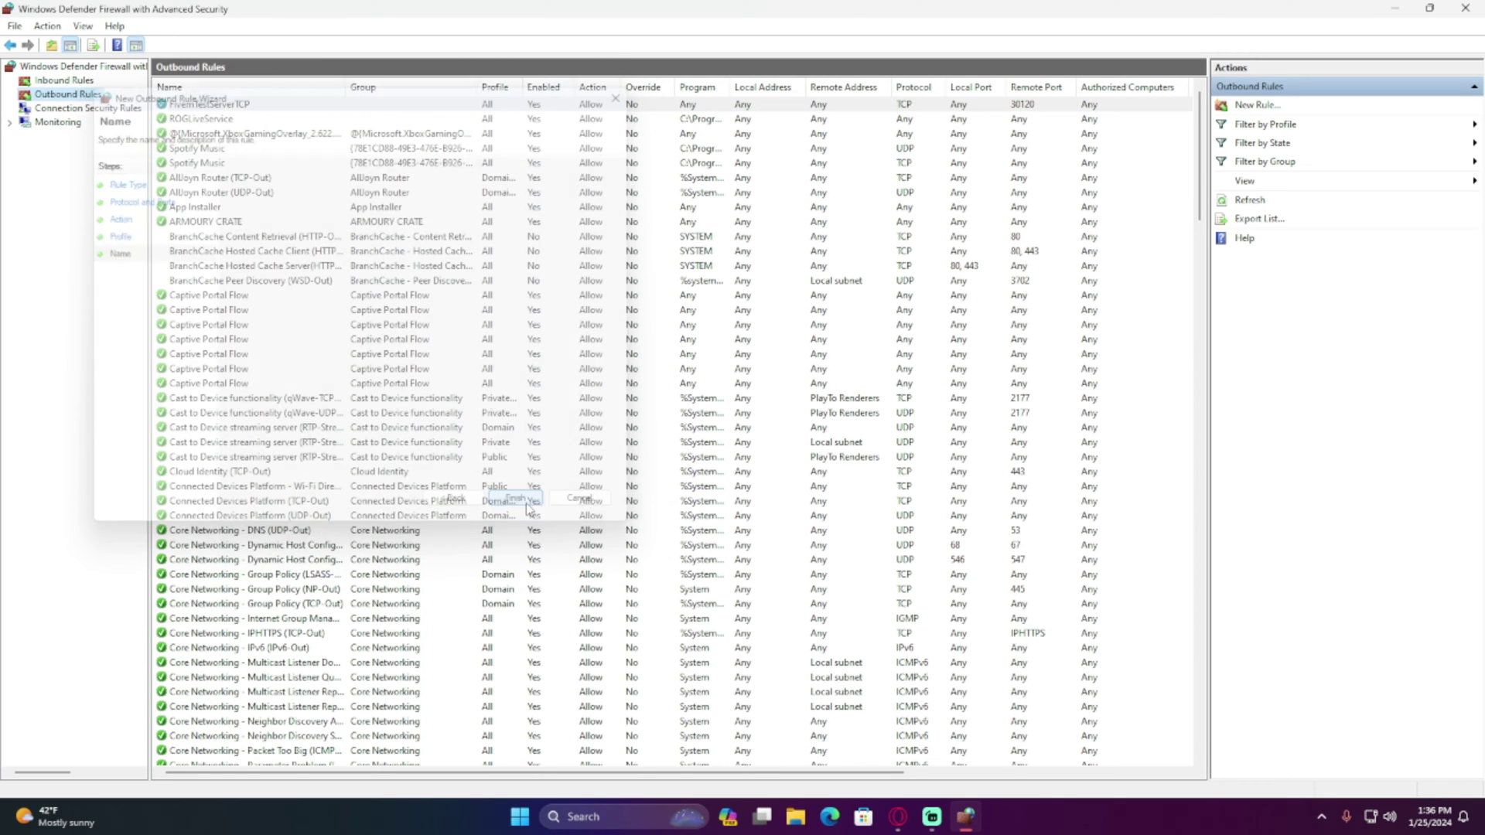
# Start a new outbound Port rule for UDP remote port 30120
pyautogui.click(1254, 106)
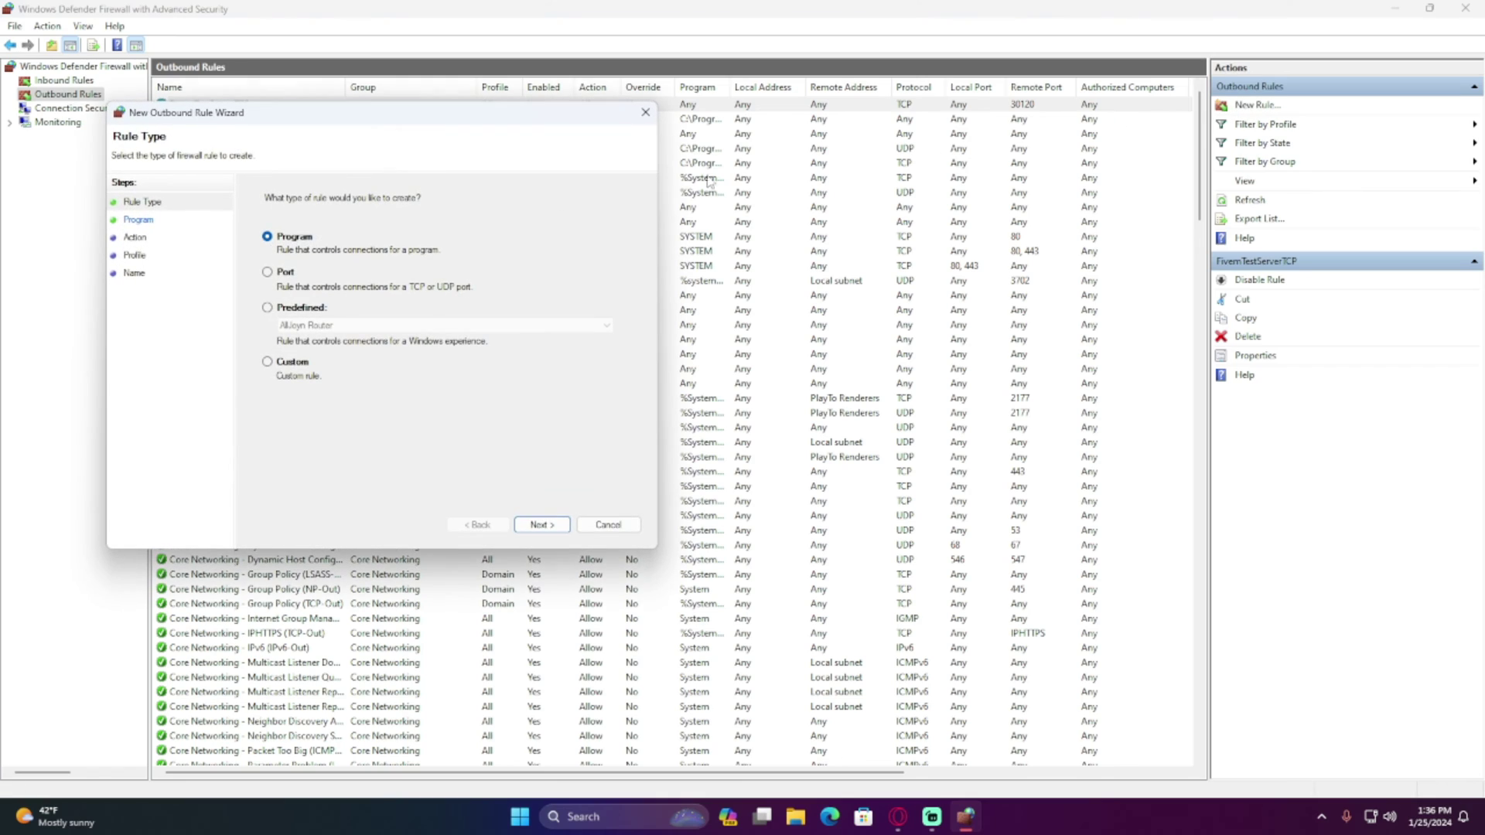
pyautogui.click(268, 273)
pyautogui.click(541, 525)
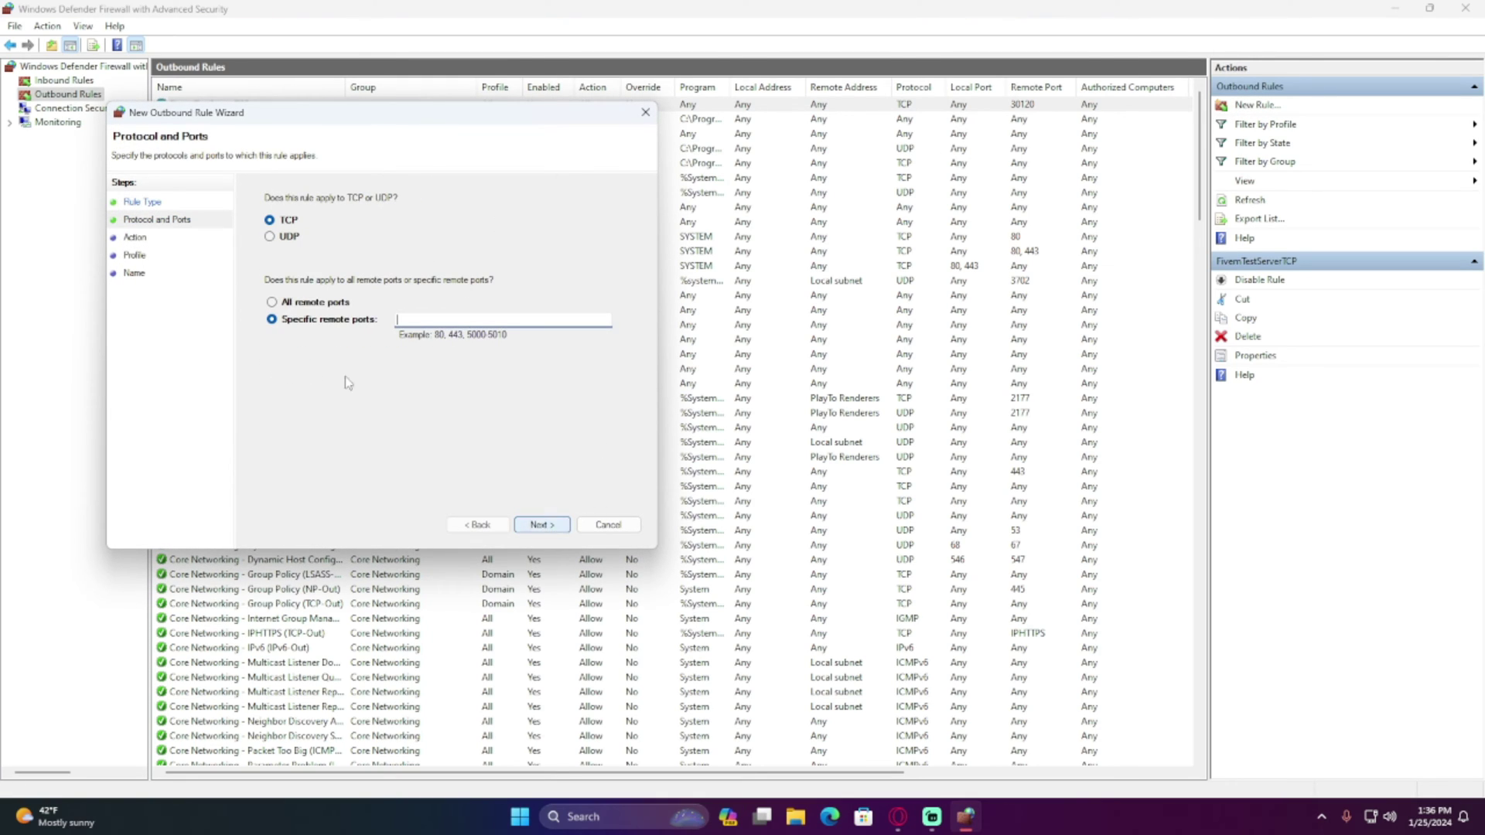
pyautogui.click(271, 236)
pyautogui.click(431, 319)
pyautogui.write('30120')
pyautogui.click(541, 524)
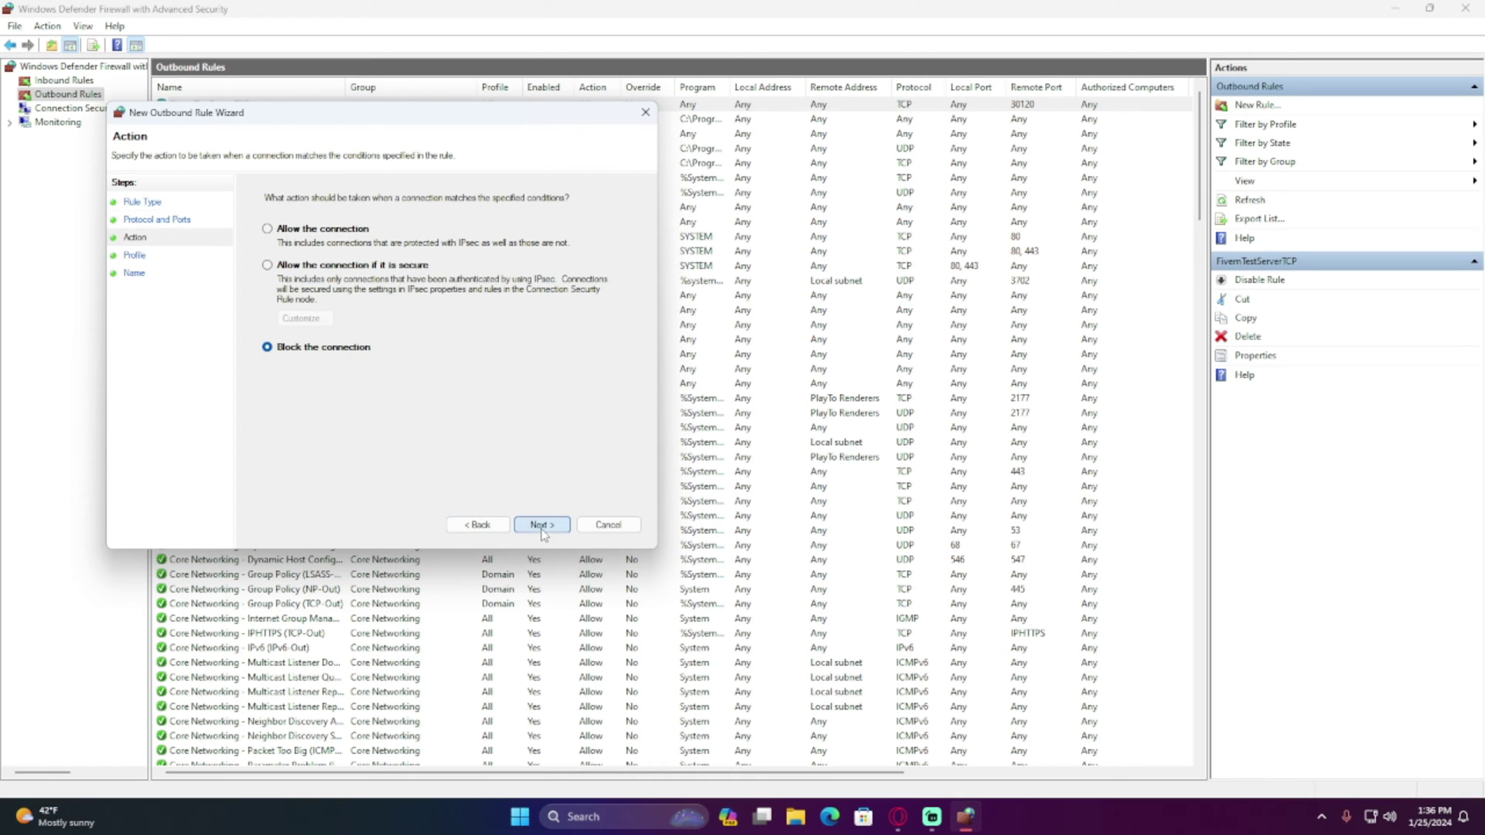
# Allow the connection on all profiles, name it FivemTestServerUDP and finish
pyautogui.click(271, 230)
pyautogui.click(541, 526)
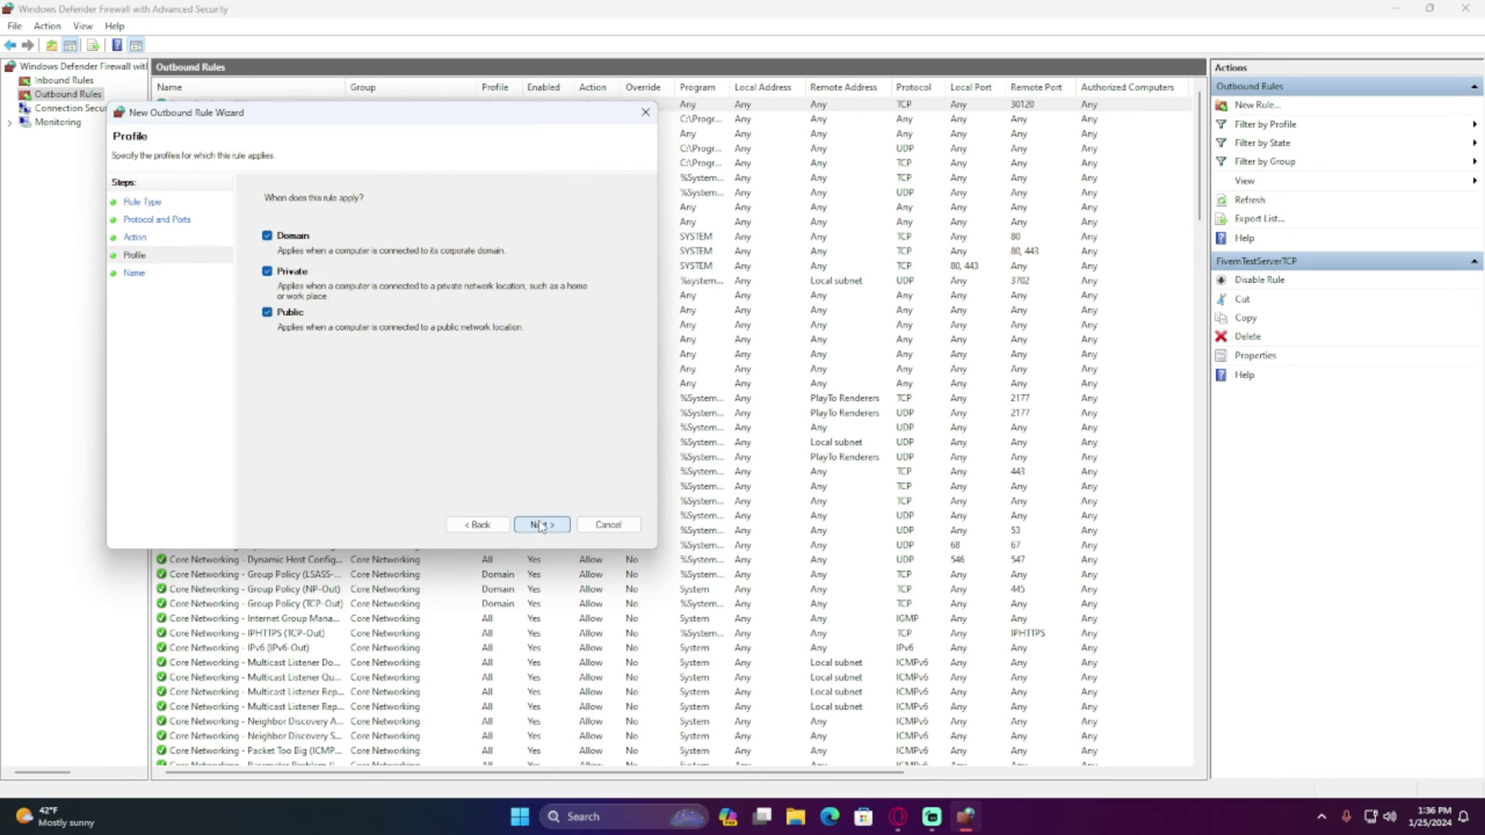
pyautogui.click(540, 525)
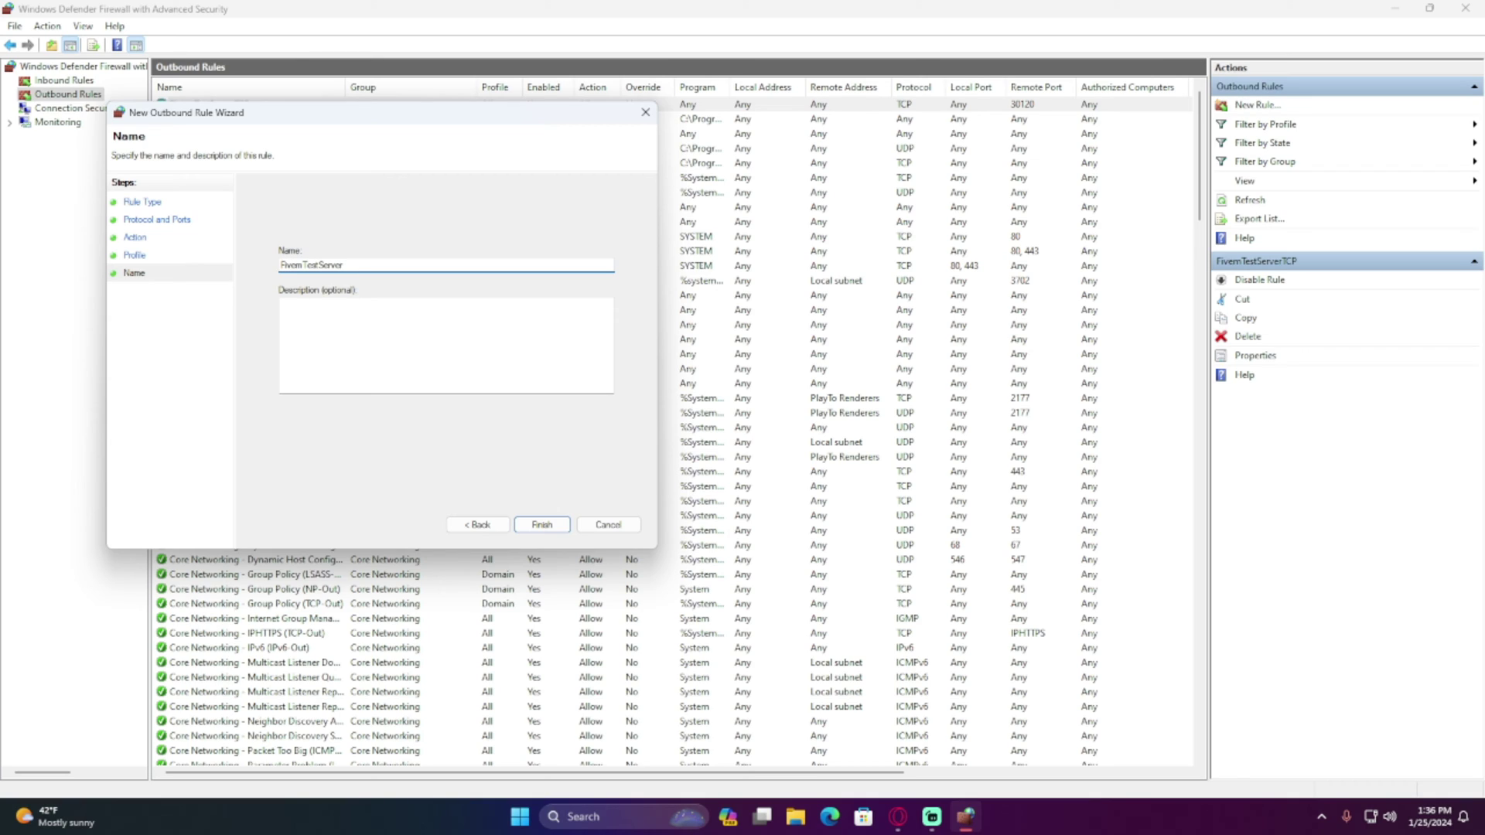
pyautogui.write('FivemTestServerUDP')
pyautogui.click(541, 525)
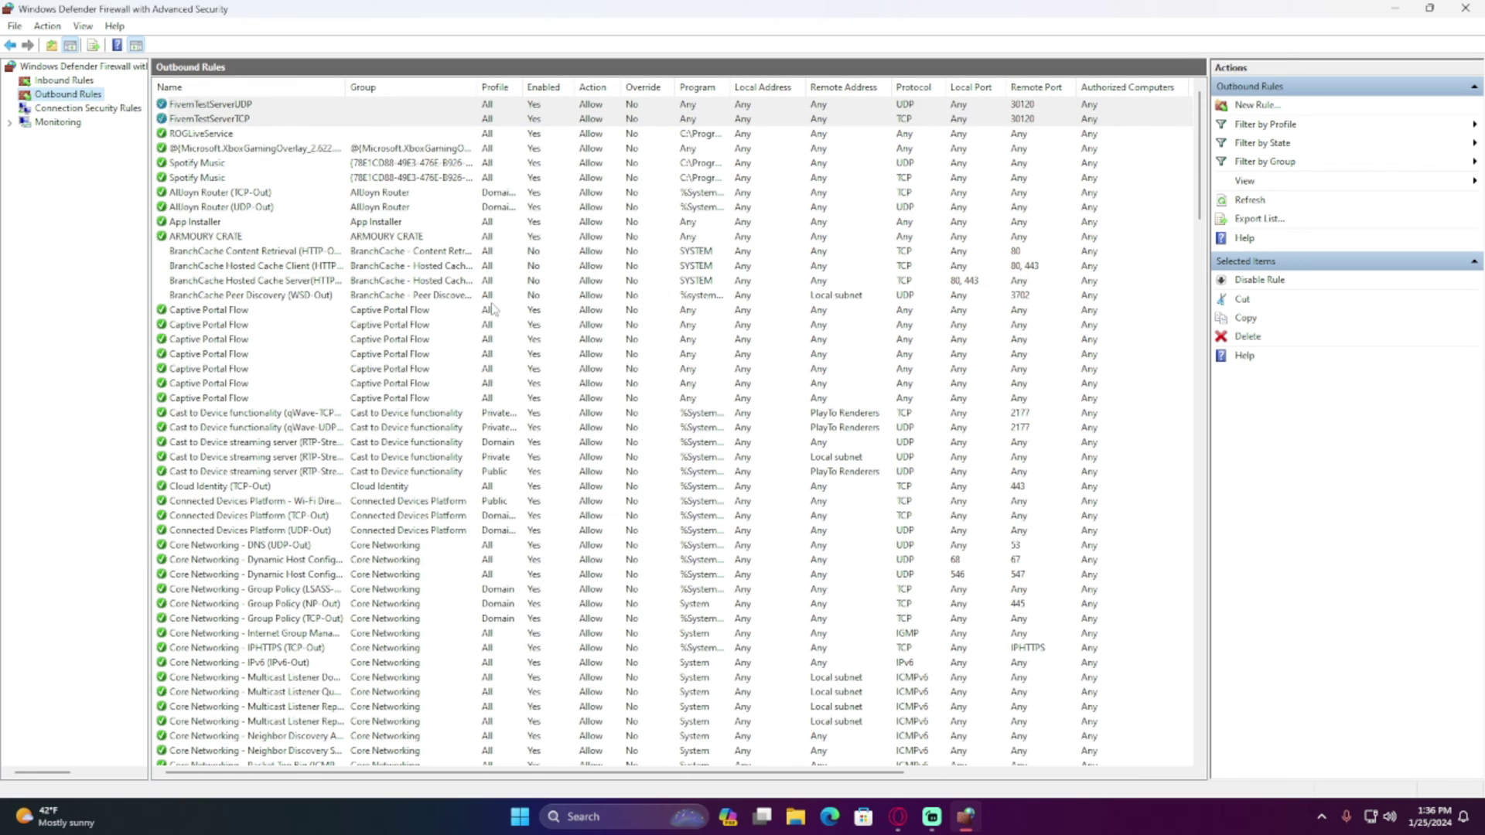
# Glance at Inbound Rules, return to Outbound Rules, and restore the firewall window to a smaller size
pyautogui.click(61, 80)
pyautogui.click(271, 341)
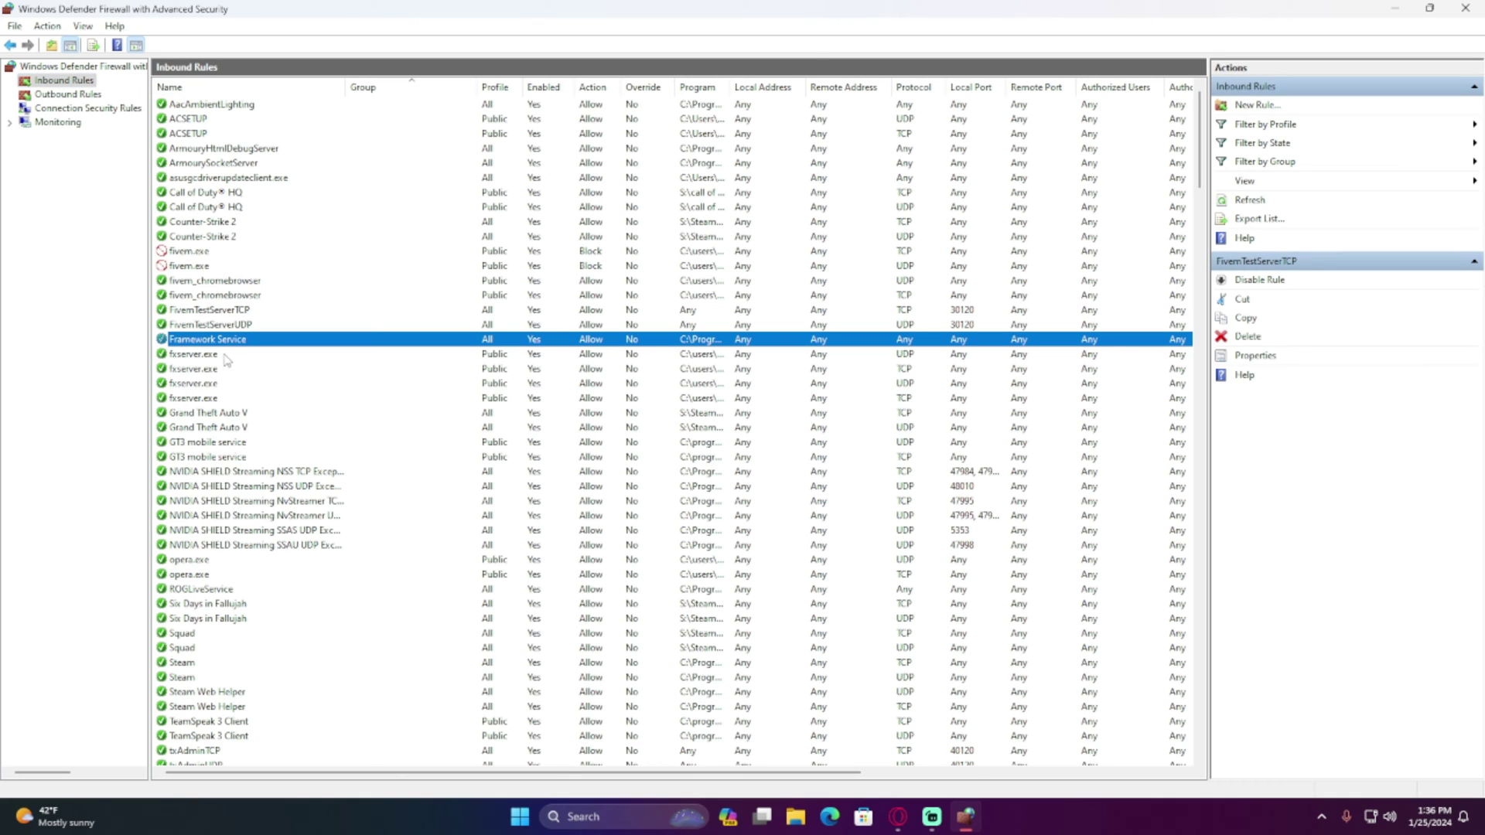
pyautogui.click(66, 95)
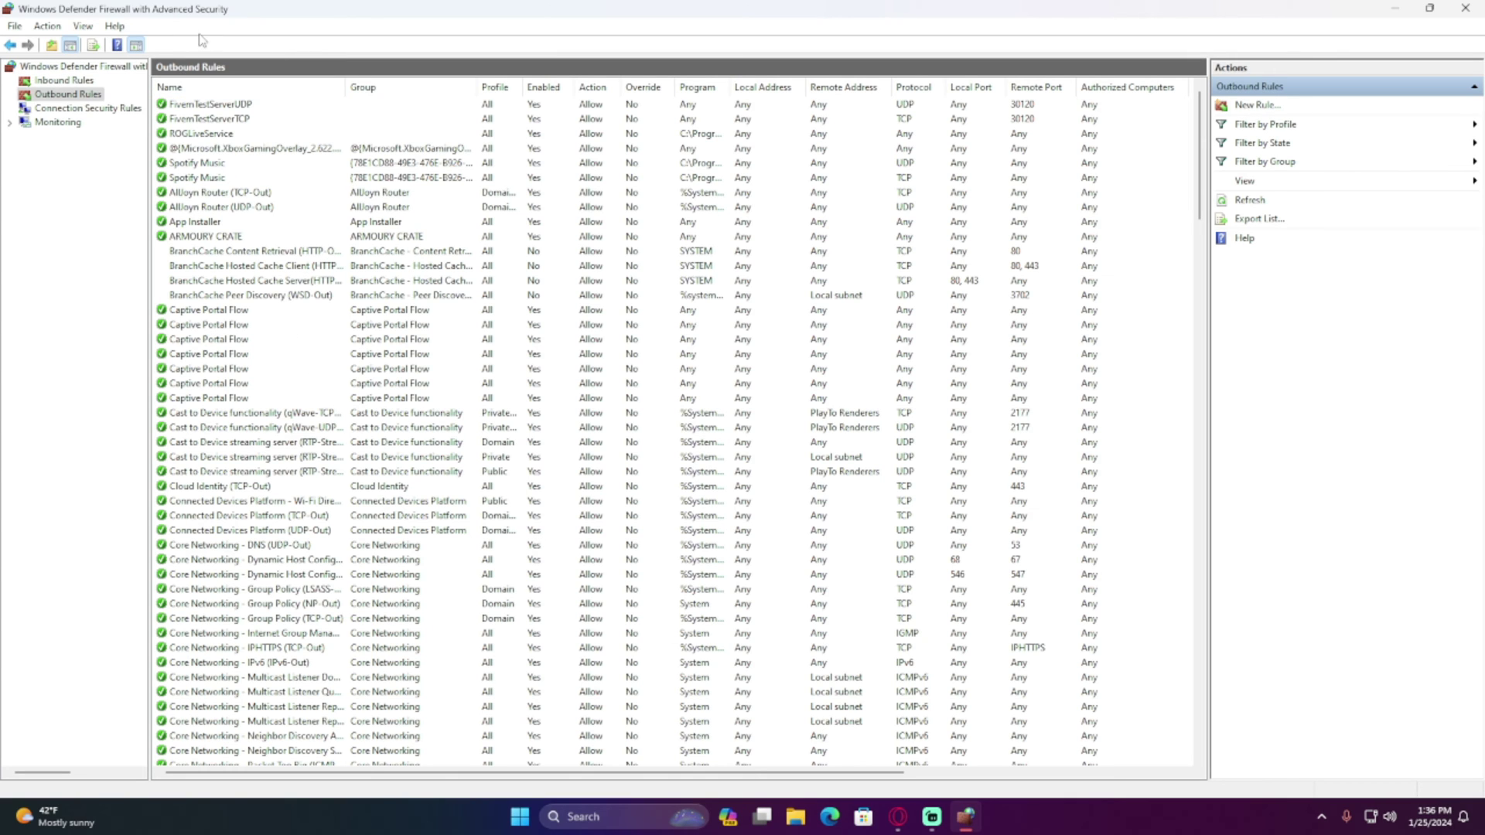
pyautogui.moveTo(302, 15); pyautogui.dragTo(615, 102)
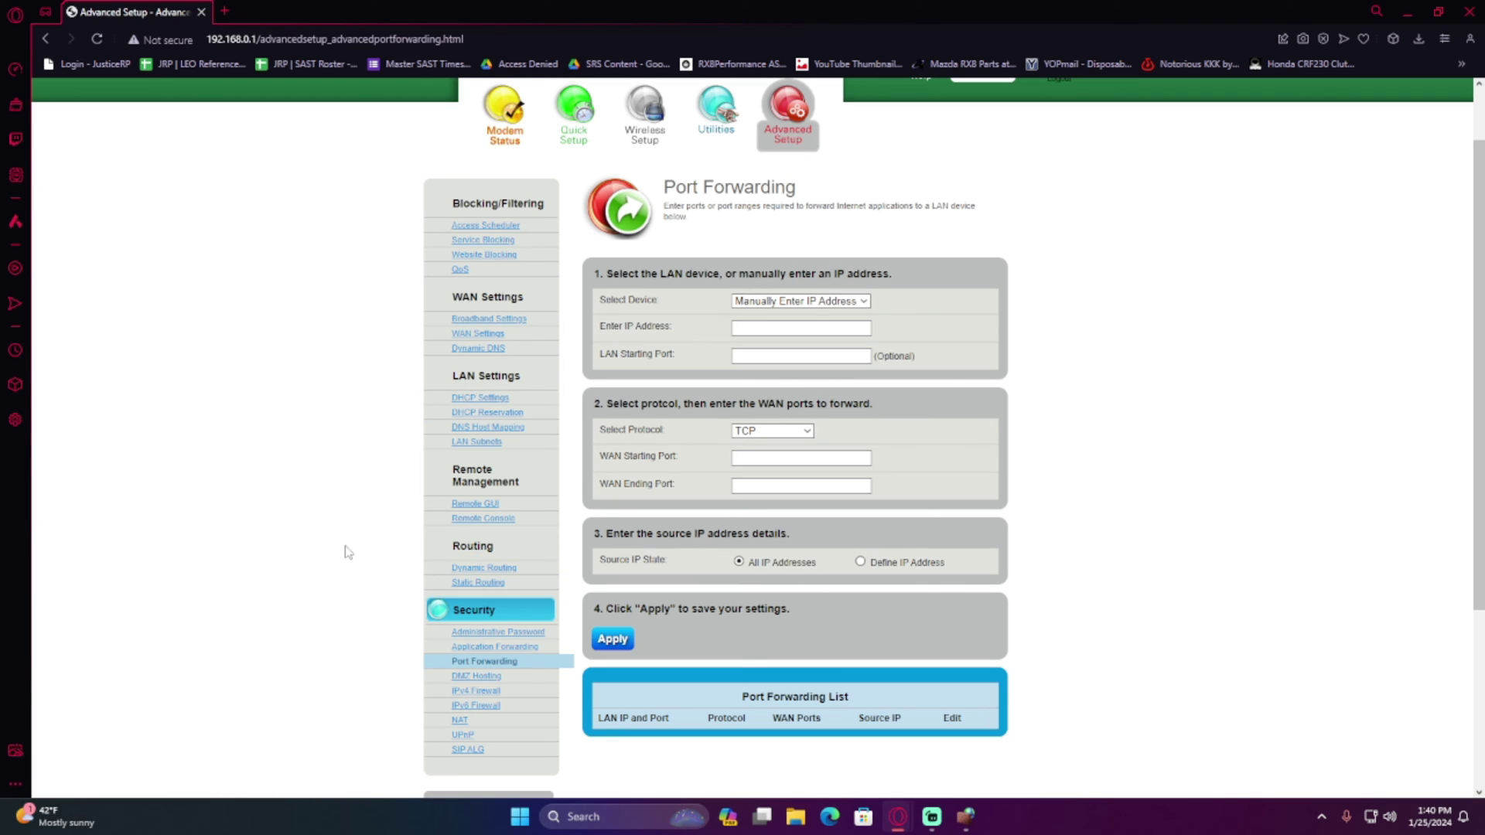
# Reload the Port Forwarding page, enter IP 192.168.0.1 and set the protocol to TCP and UDP
pyautogui.click(484, 663)
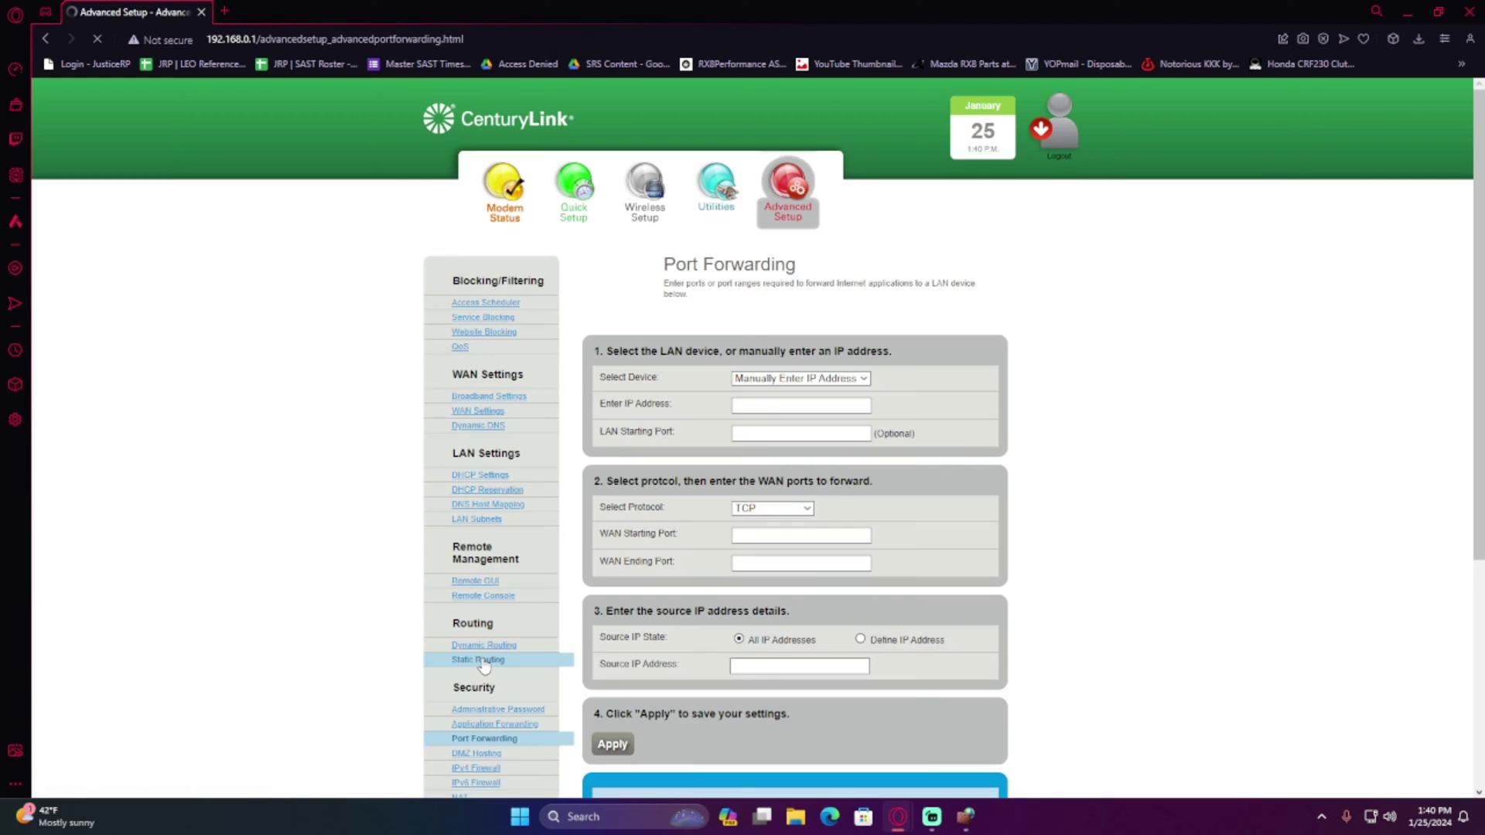
pyautogui.scroll(-1, 591, 569)
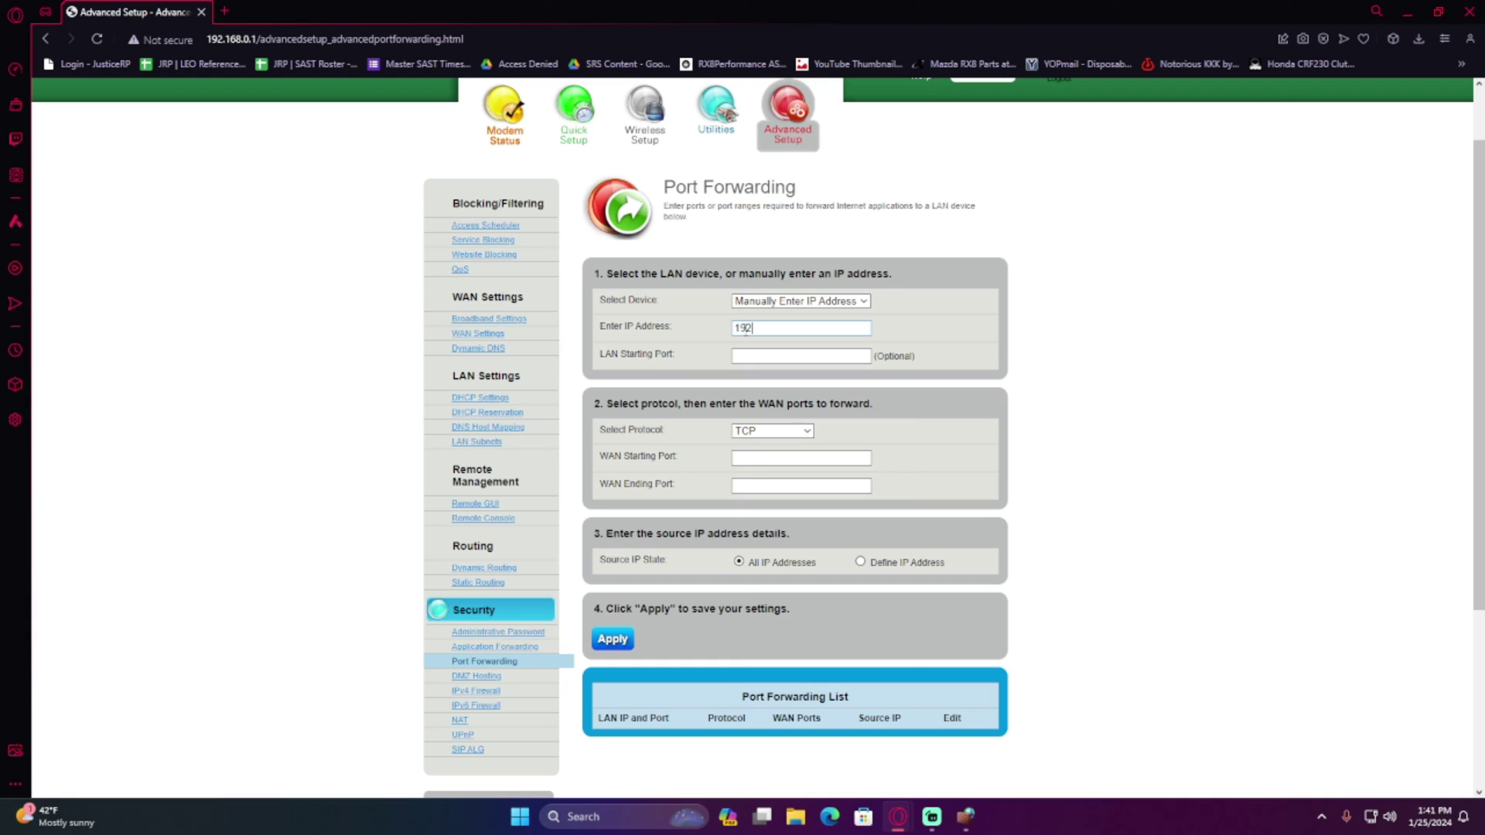
pyautogui.write('68.0.1')
pyautogui.click(766, 433)
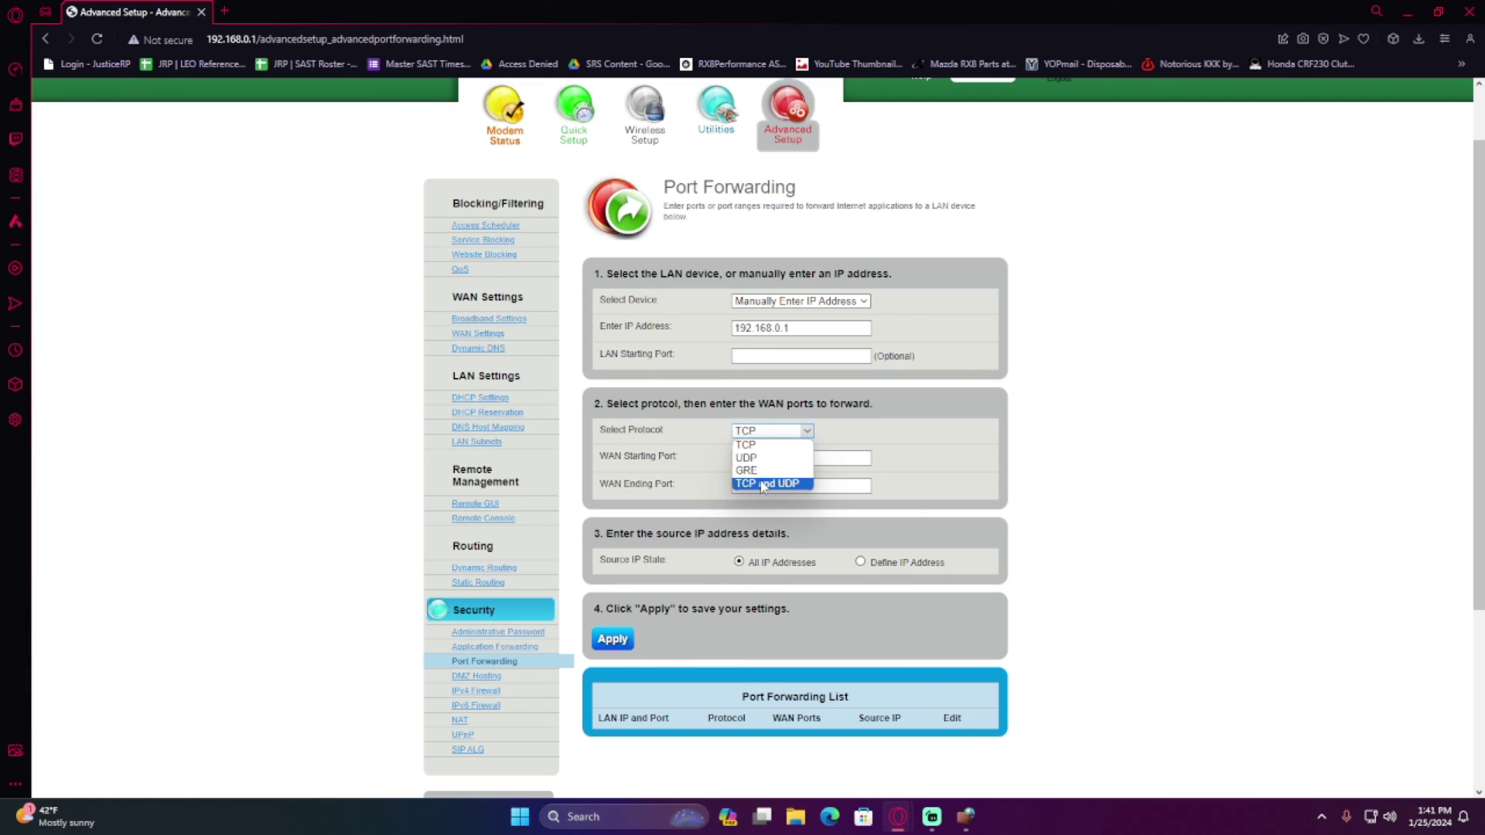
pyautogui.click(686, 411)
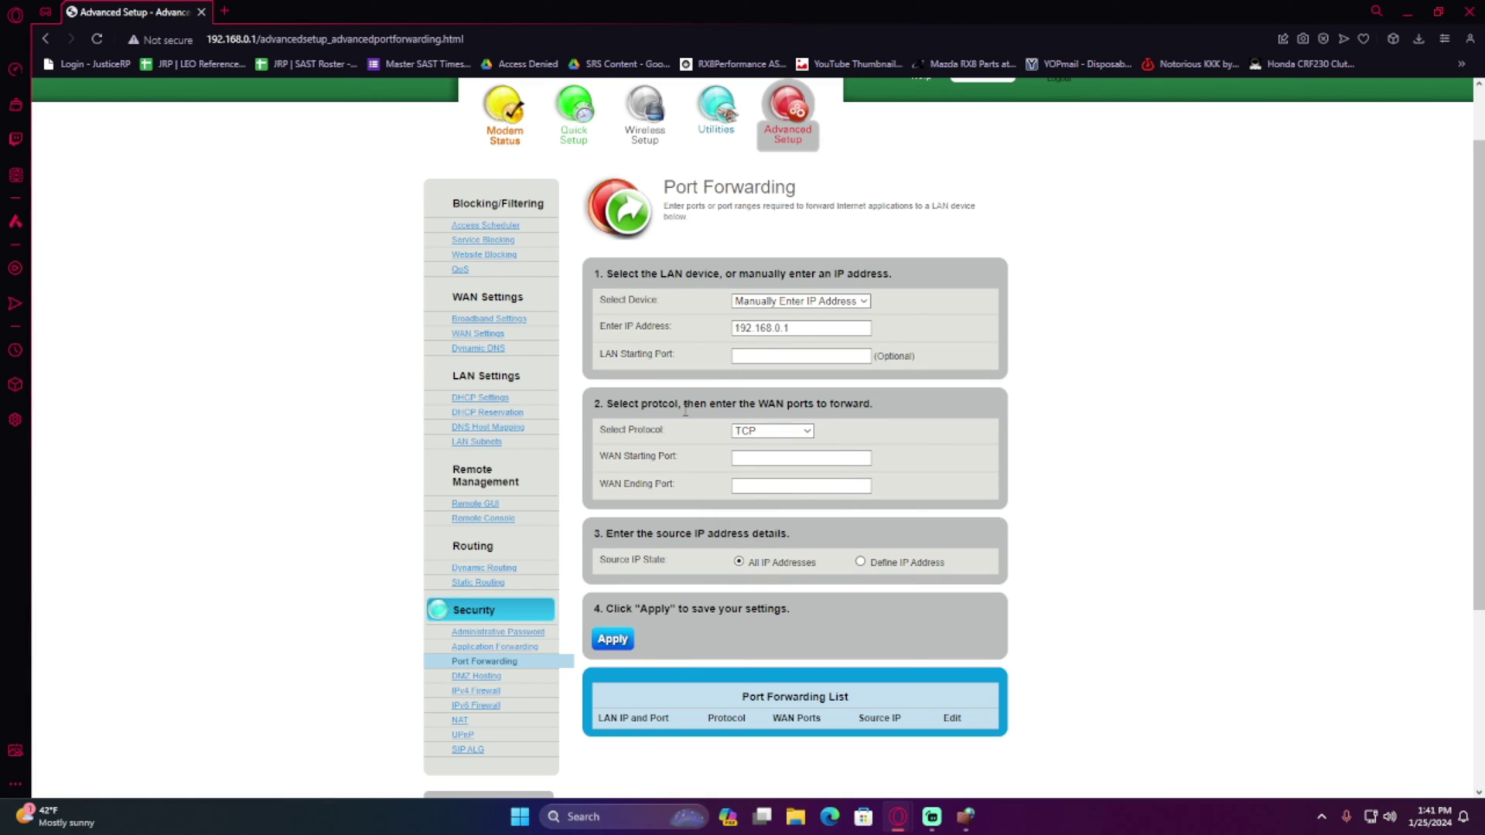
pyautogui.moveTo(609, 403); pyautogui.dragTo(873, 403)
pyautogui.click(890, 425)
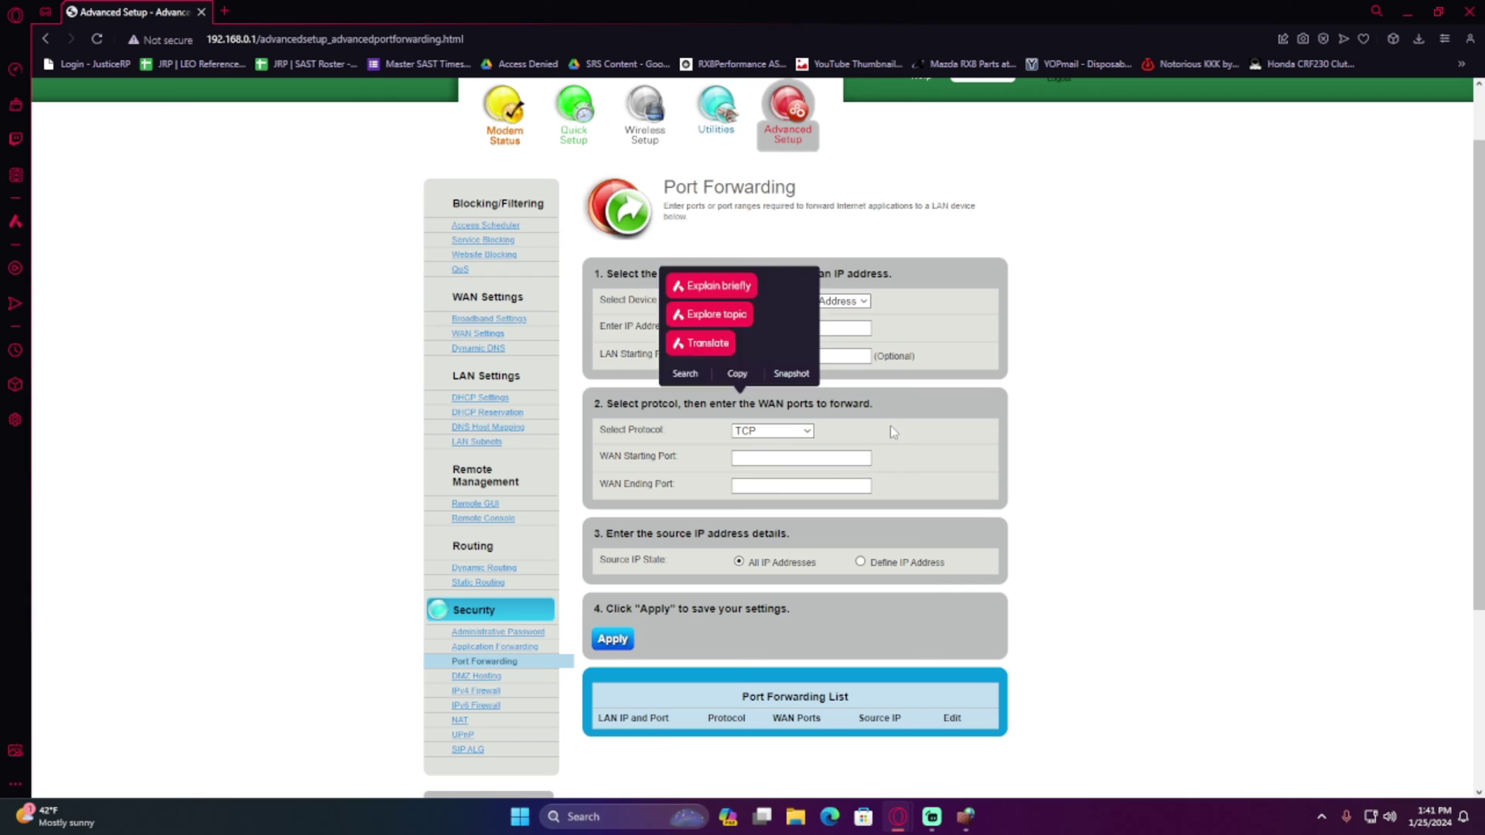
pyautogui.click(783, 438)
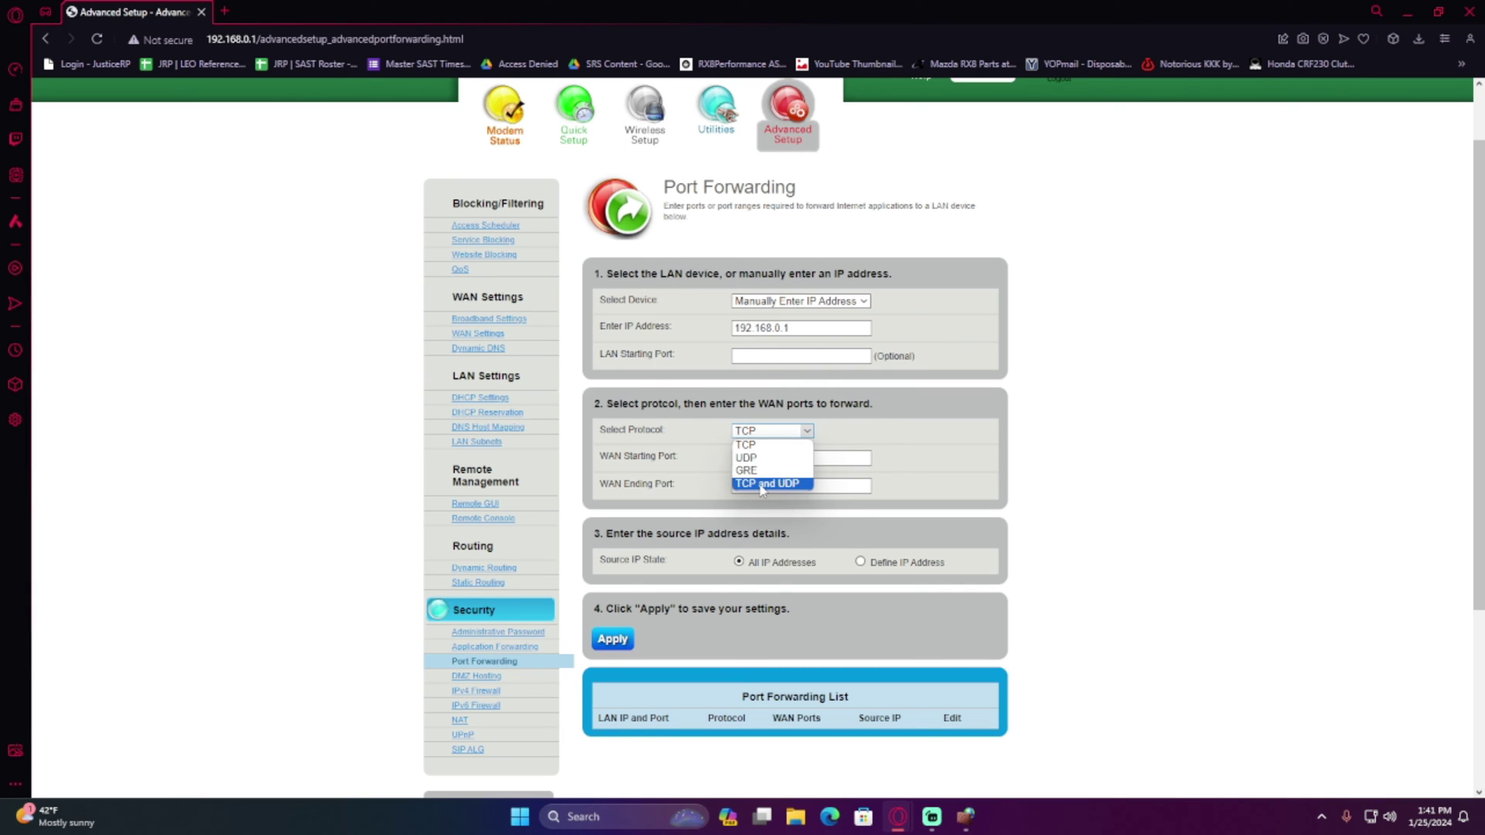
pyautogui.click(761, 485)
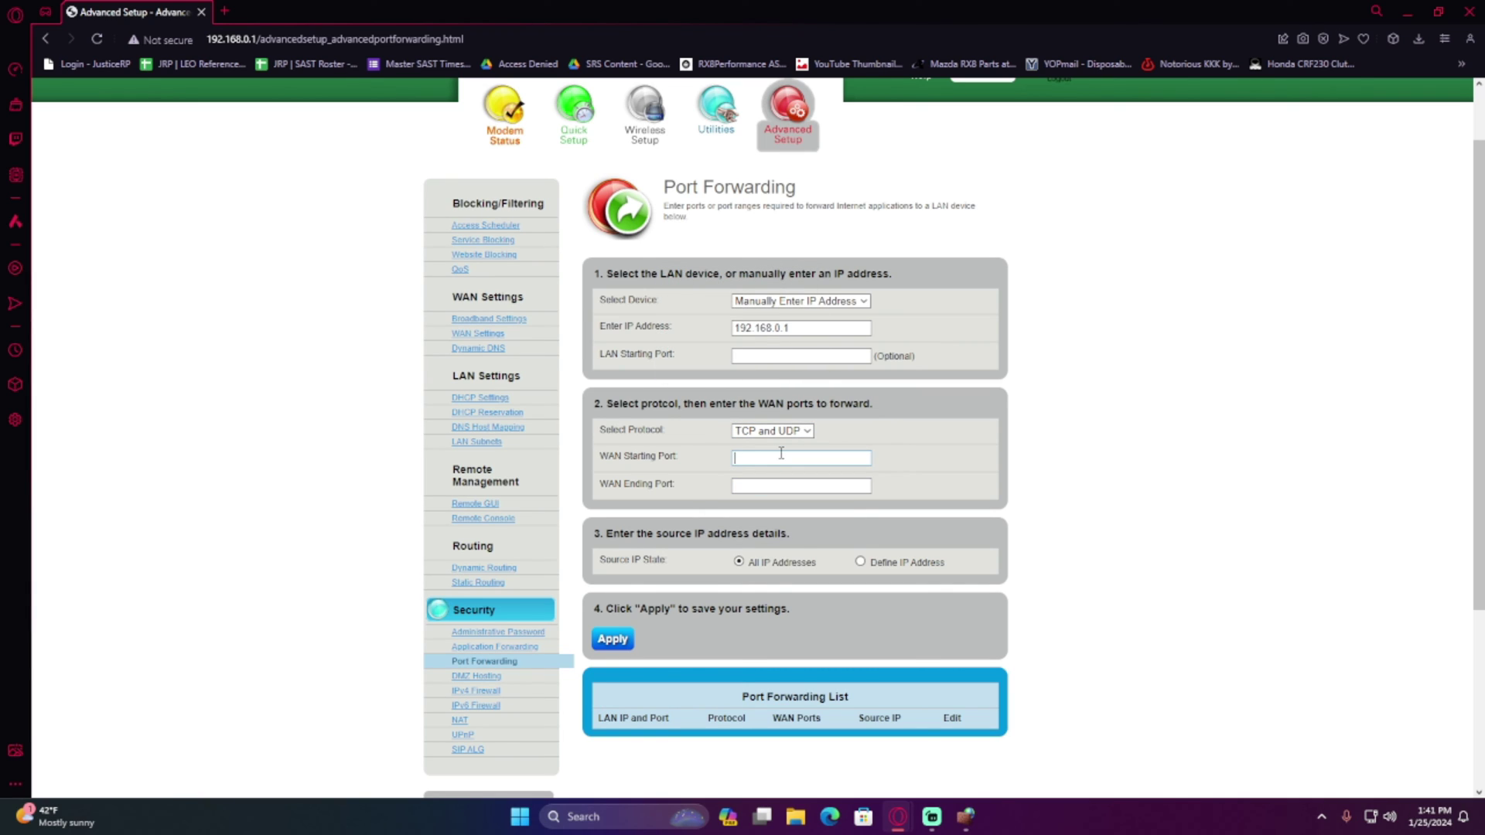
# Enter 30120 as both the WAN Starting Port and WAN Ending Port
pyautogui.click(781, 455)
pyautogui.write('30120')
pyautogui.click(757, 485)
pyautogui.write('3012')
pyautogui.doubleClick(736, 457)
pyautogui.click(735, 458)
pyautogui.doubleClick(731, 460)
pyautogui.moveTo(978, 826)
# Keep Source IP State on All IP Addresses, apply the forward, and check the Port Forwarding List
pyautogui.click(740, 562)
pyautogui.click(612, 643)
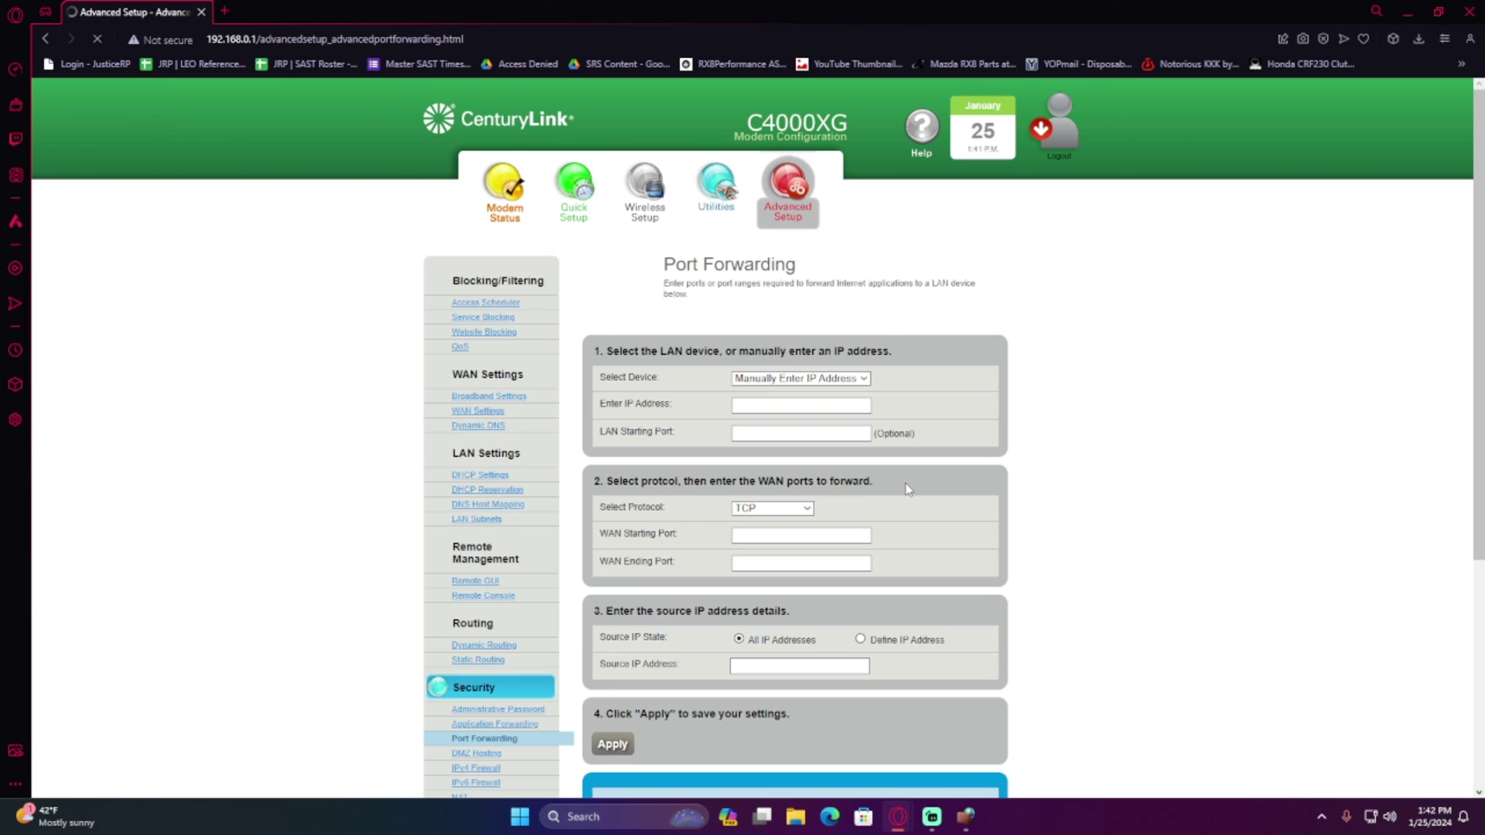
pyautogui.scroll(-2, 952, 481)
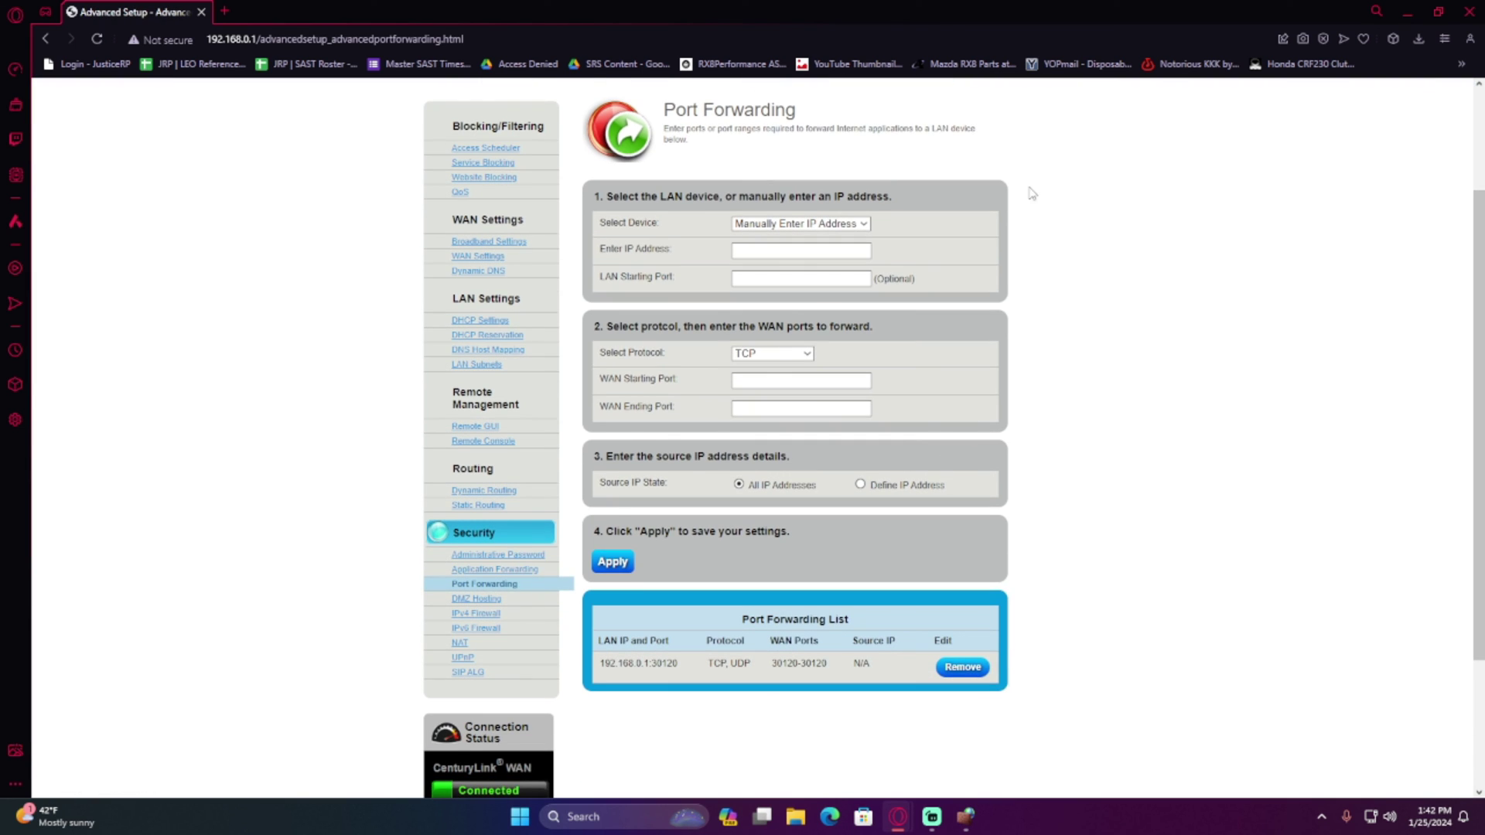